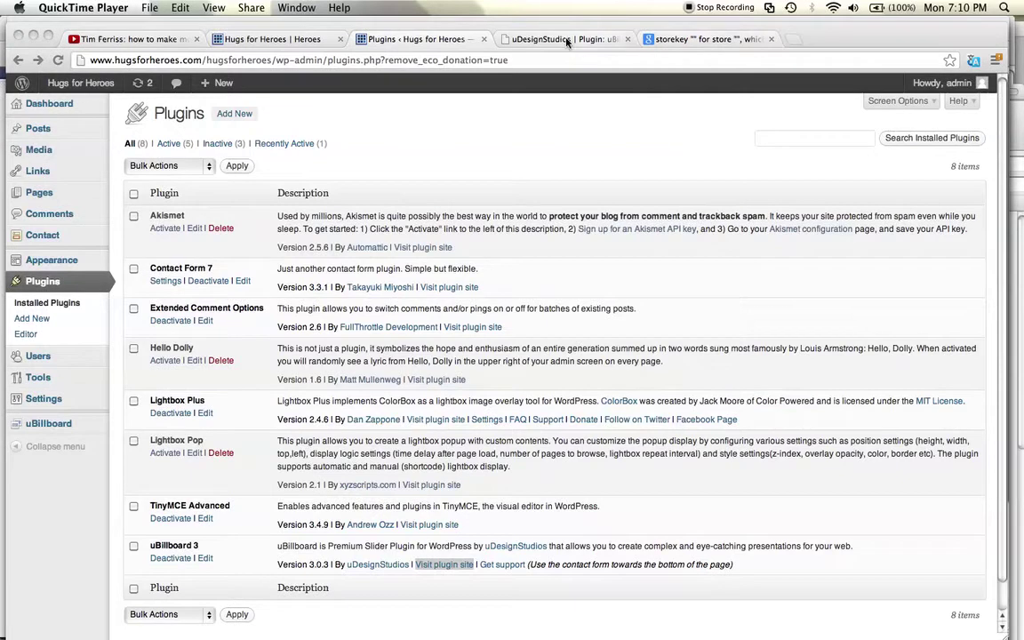
Step: Look over the uBillboard plugin's product page, including its slider demo and feature descriptions
{"action": "left_click", "coordinate": [547, 214]}
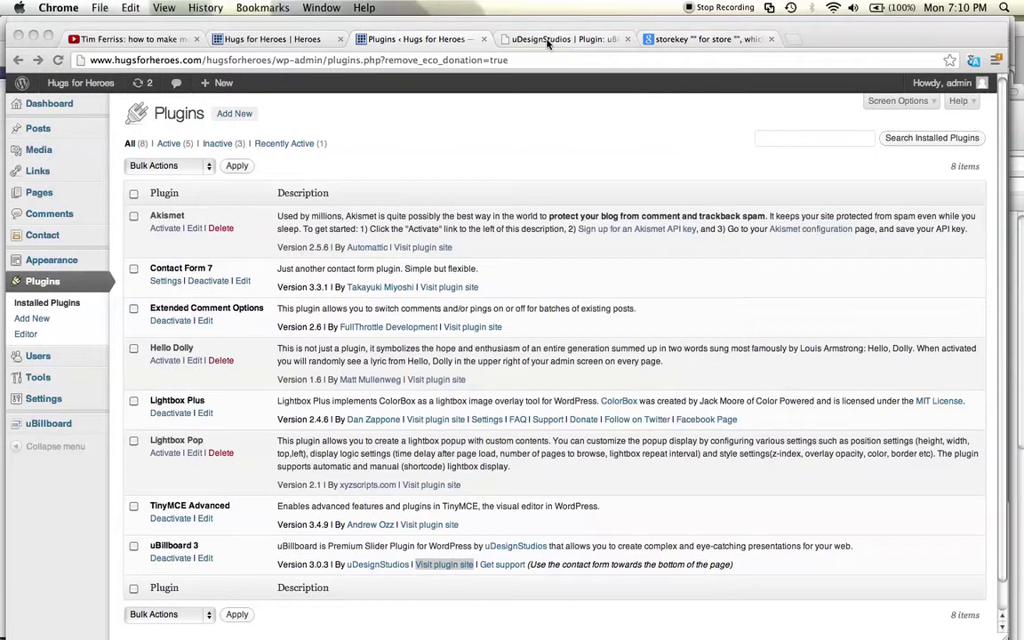
{"action": "left_click", "coordinate": [547, 39]}
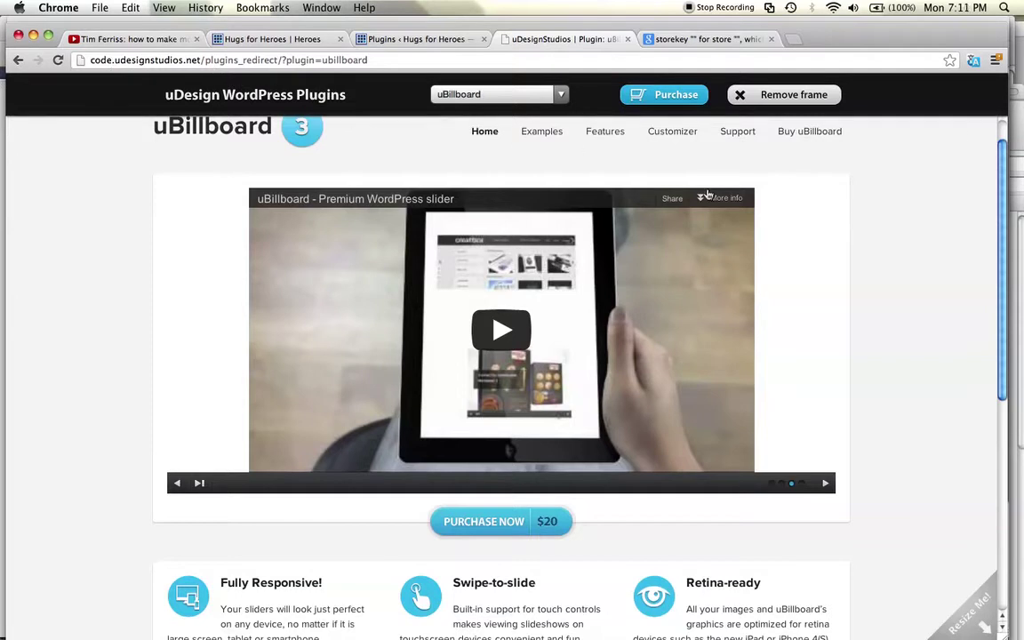
{"action": "scroll", "coordinate": [1002, 219], "scroll_direction": "down", "scroll_amount": 3}
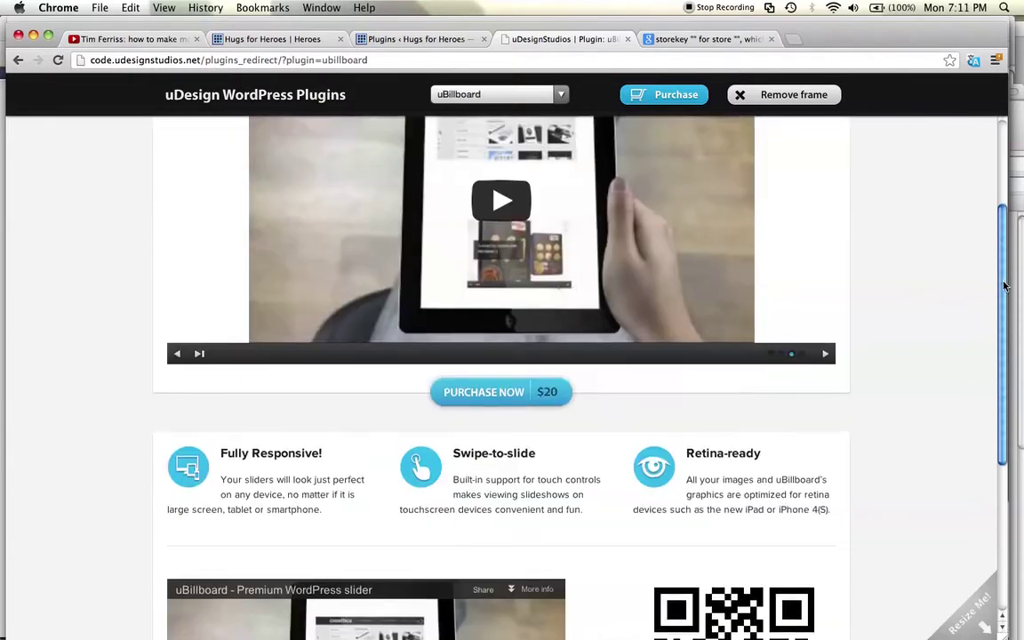
{"action": "scroll", "coordinate": [992, 156], "scroll_direction": "up", "scroll_amount": 4}
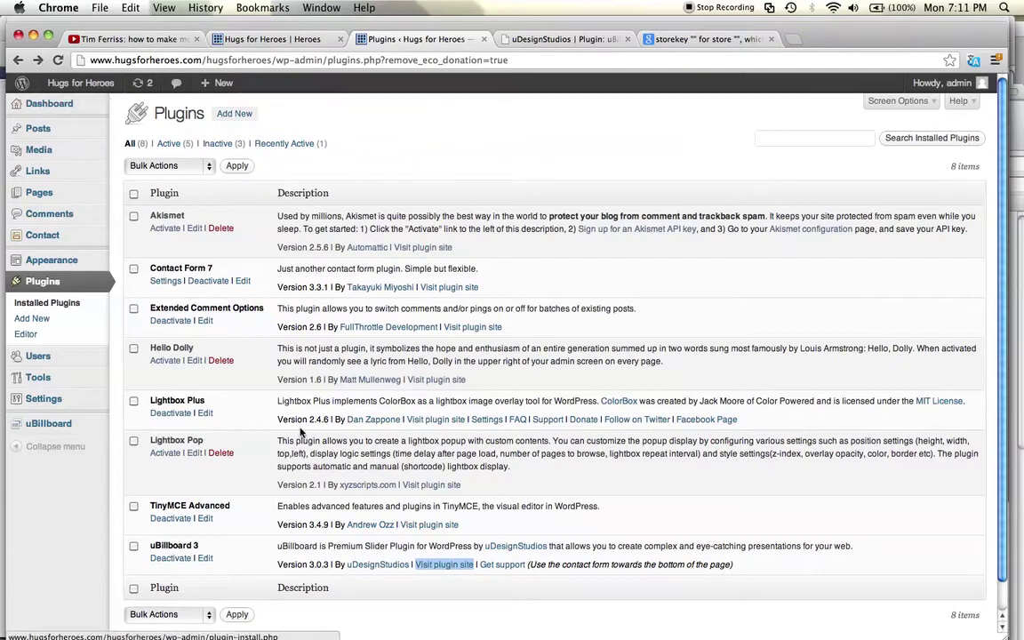
Step: Open the uBillboard overview and highlight the existing billboard's shortcode
{"action": "mouse_move", "coordinate": [33, 428]}
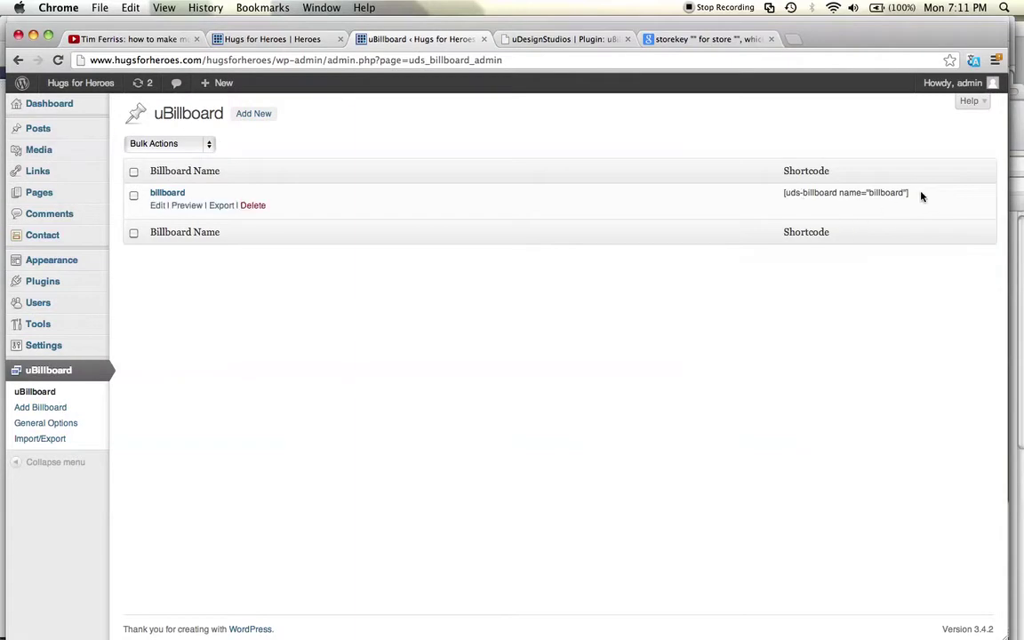
{"action": "left_click_drag", "start_coordinate": [921, 196], "coordinate": [779, 195]}
{"action": "left_click", "coordinate": [789, 286]}
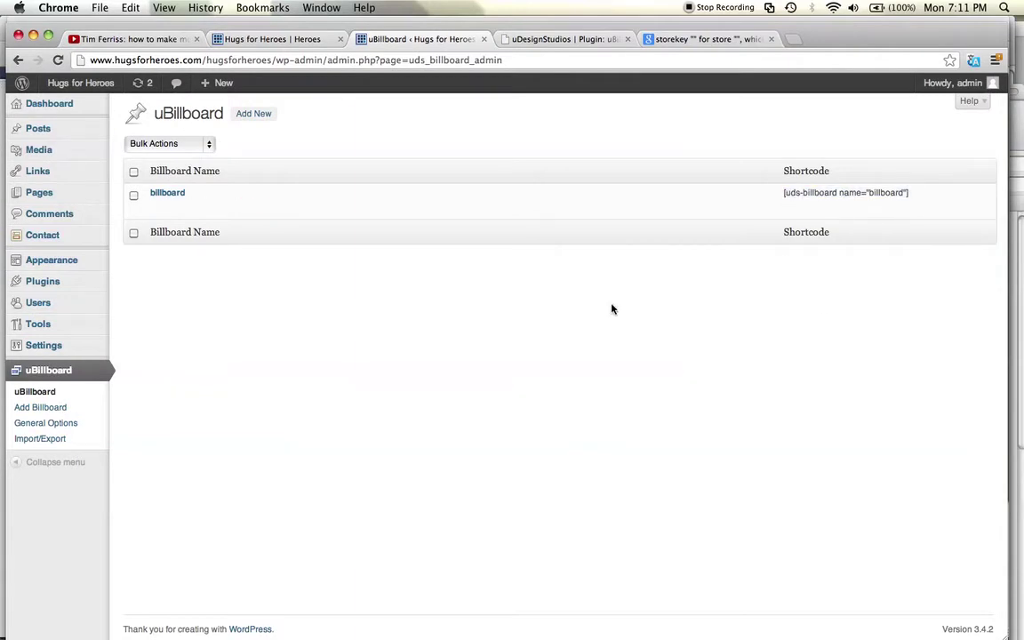
Step: Examine the banner slider on the live Hugs for Heroes home page and advance it to another slide
{"action": "left_click", "coordinate": [284, 40]}
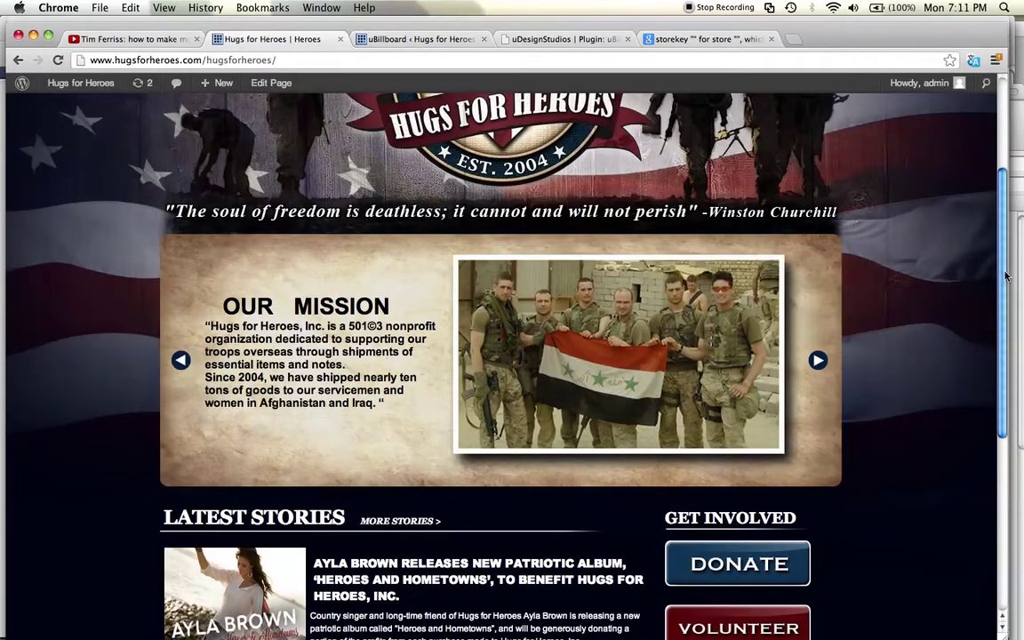
{"action": "scroll", "coordinate": [995, 150], "scroll_direction": "up", "scroll_amount": 3}
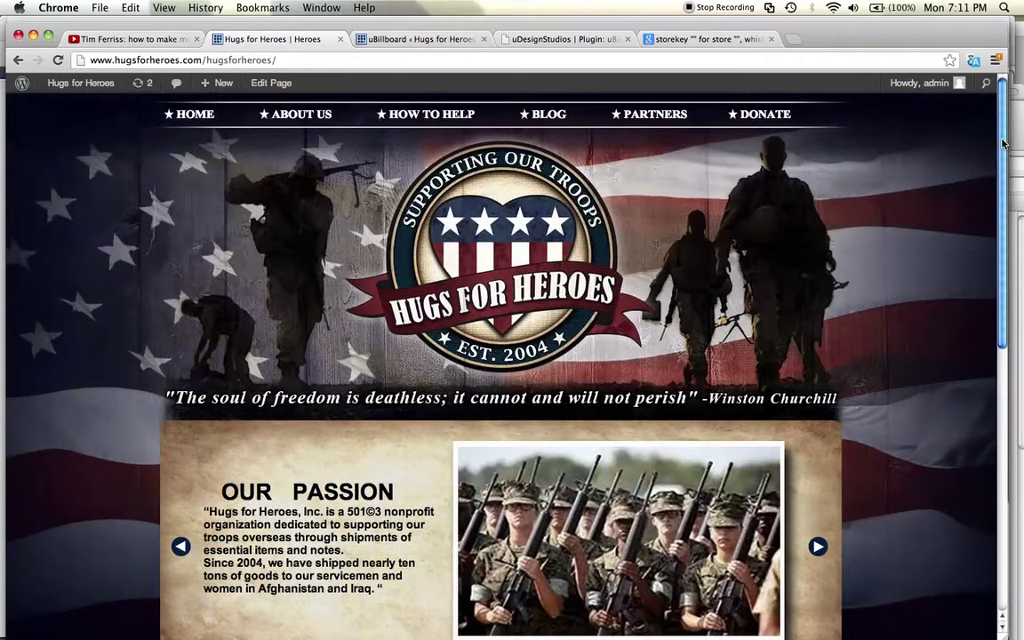
{"action": "scroll", "coordinate": [996, 271], "scroll_direction": "down", "scroll_amount": 5}
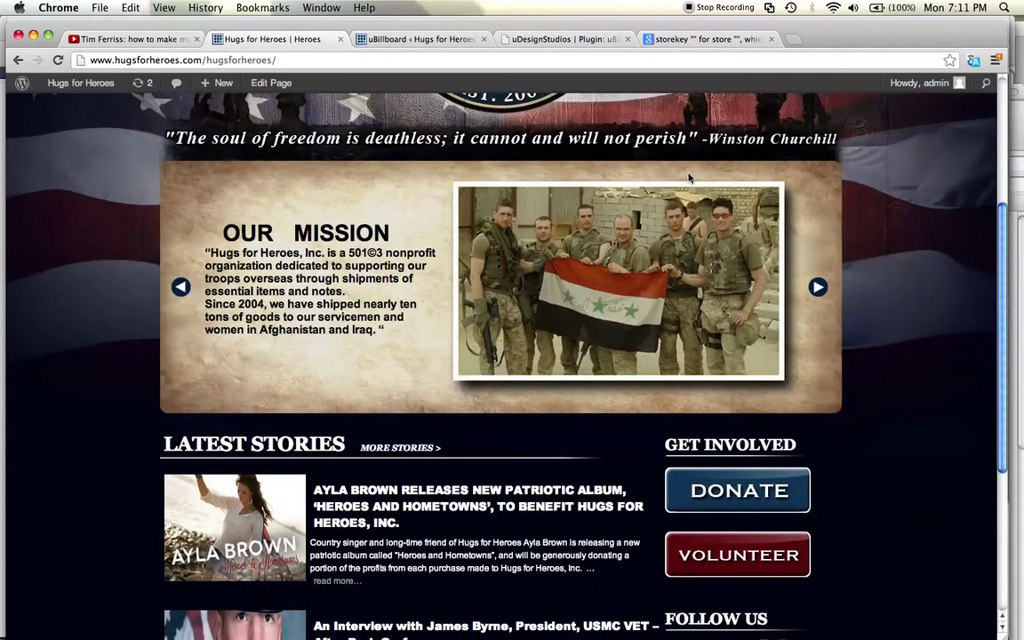
{"action": "left_click", "coordinate": [816, 288]}
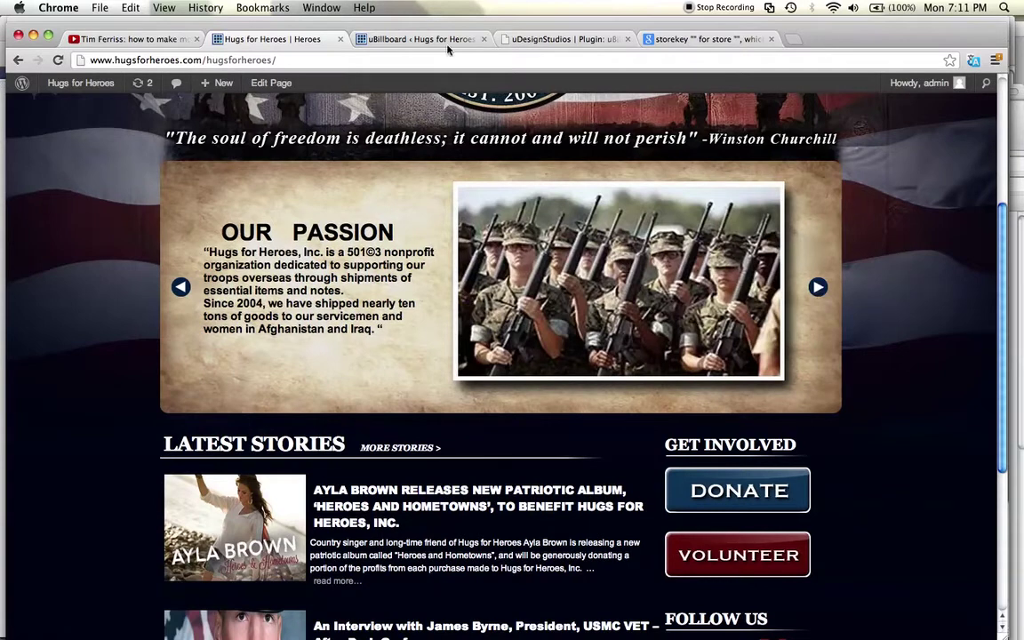
Step: Open the existing billboard for editing and check its available styles, keeping Dark
{"action": "left_click", "coordinate": [408, 40]}
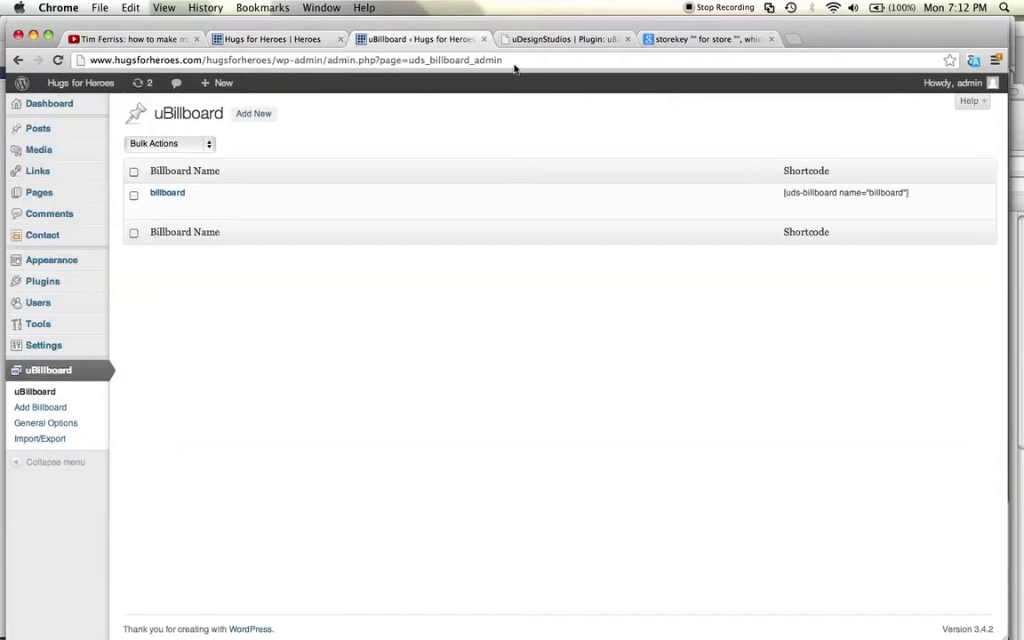
{"action": "left_click", "coordinate": [168, 192]}
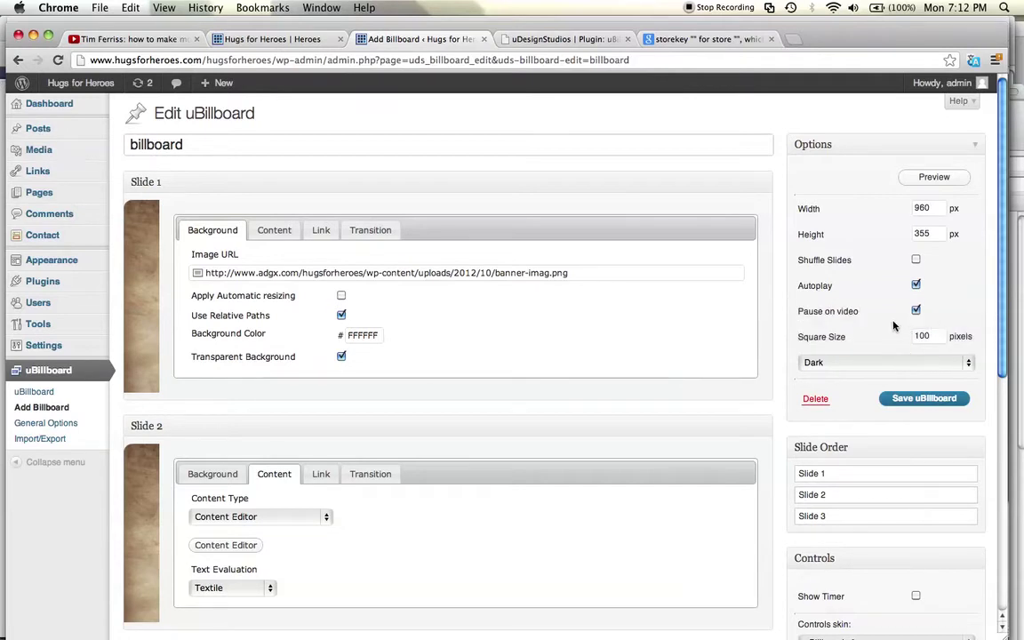
{"action": "left_click", "coordinate": [966, 363]}
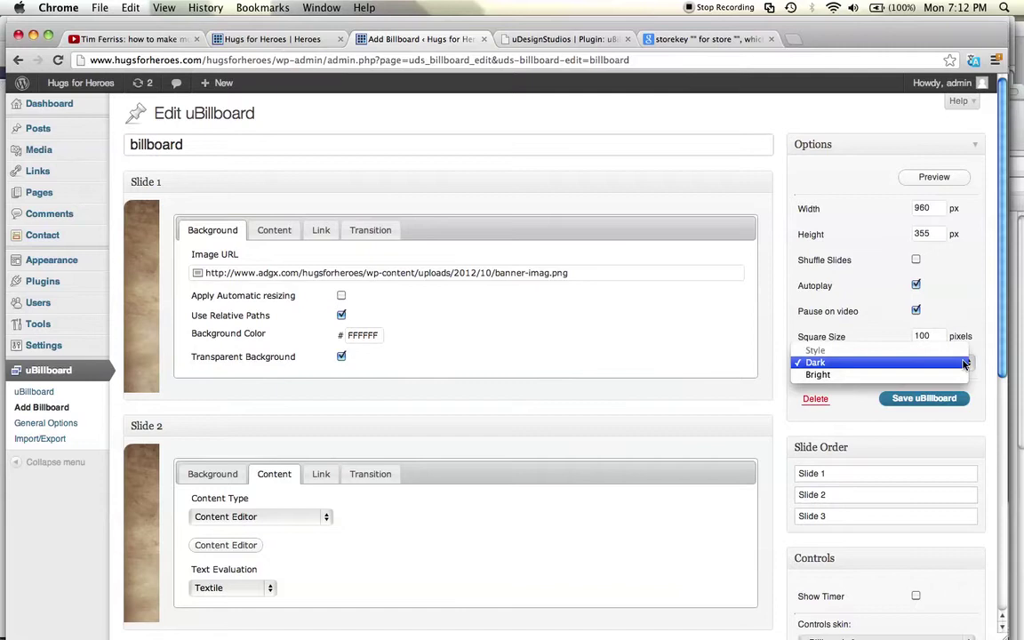
{"action": "left_click", "coordinate": [965, 363]}
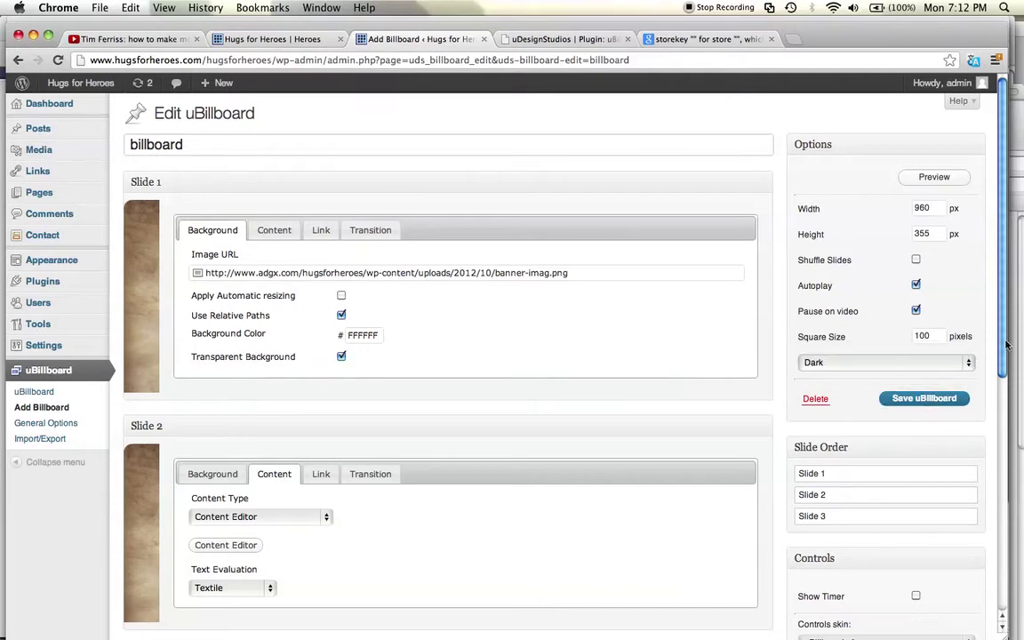
Step: Move Slide 2 ahead of Slide 1 in the billboard's slide order
{"action": "scroll", "coordinate": [1003, 343], "scroll_direction": "down", "scroll_amount": 4}
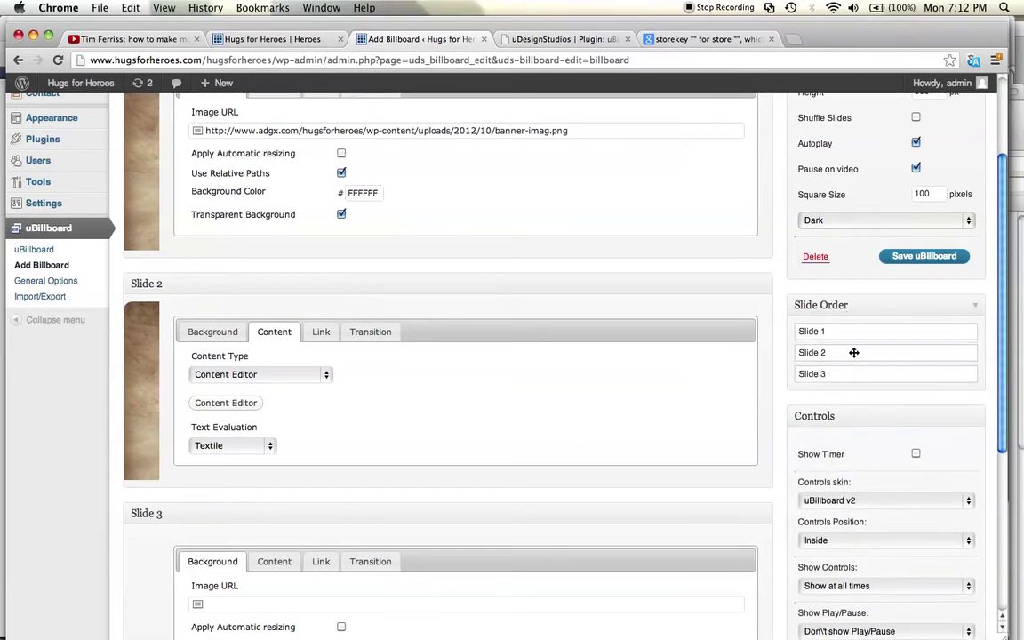
{"action": "left_click_drag", "start_coordinate": [854, 350], "coordinate": [854, 329]}
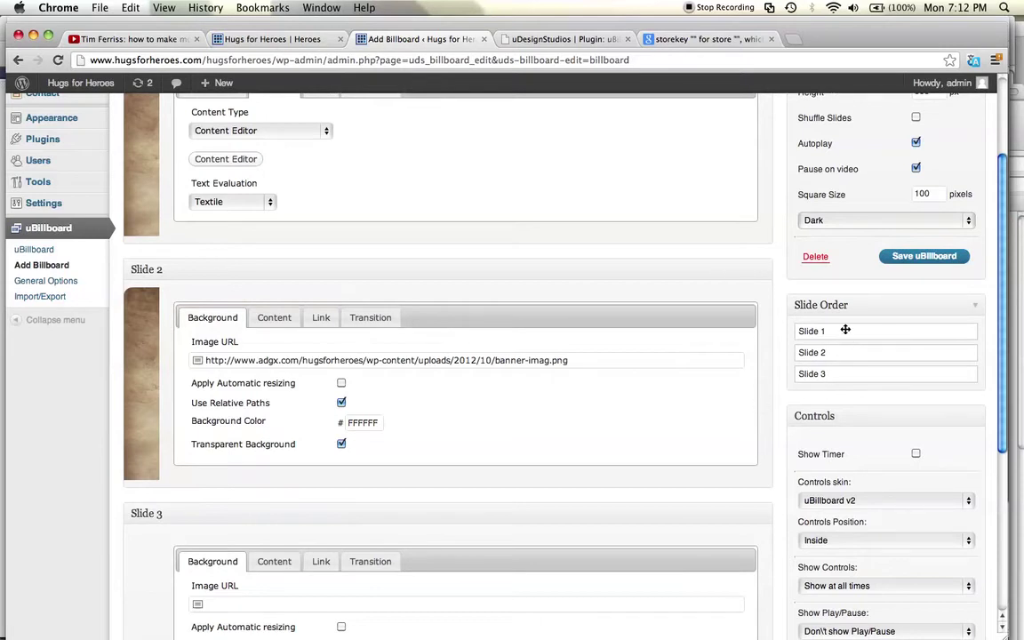
Step: Review the billboard's available controls skins, keeping uBillboard v2
{"action": "left_click_drag", "start_coordinate": [1004, 357], "coordinate": [999, 433]}
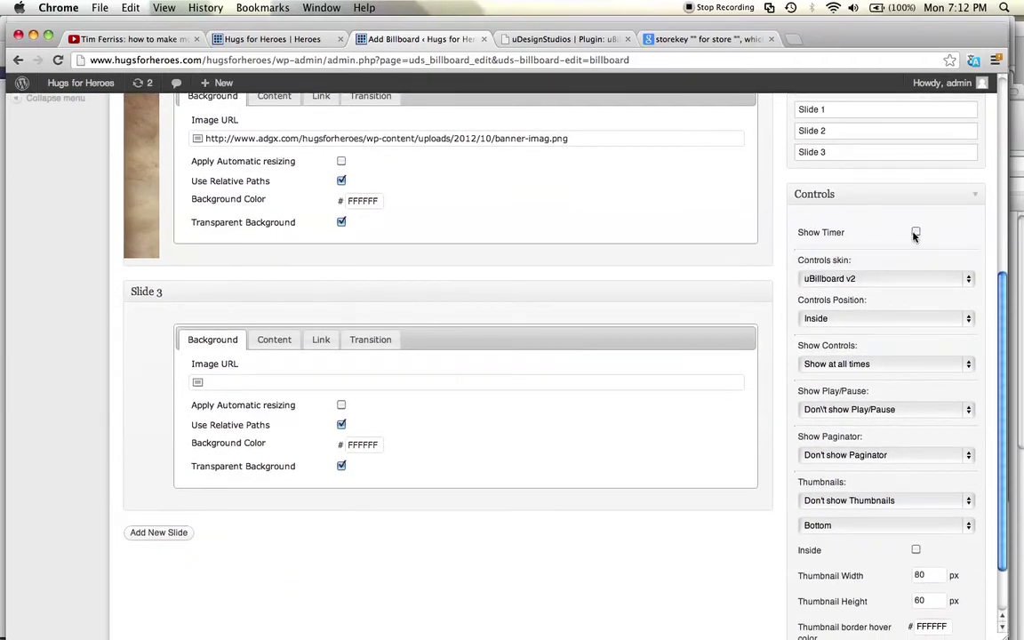
{"action": "mouse_move", "coordinate": [858, 233]}
{"action": "left_click", "coordinate": [965, 280]}
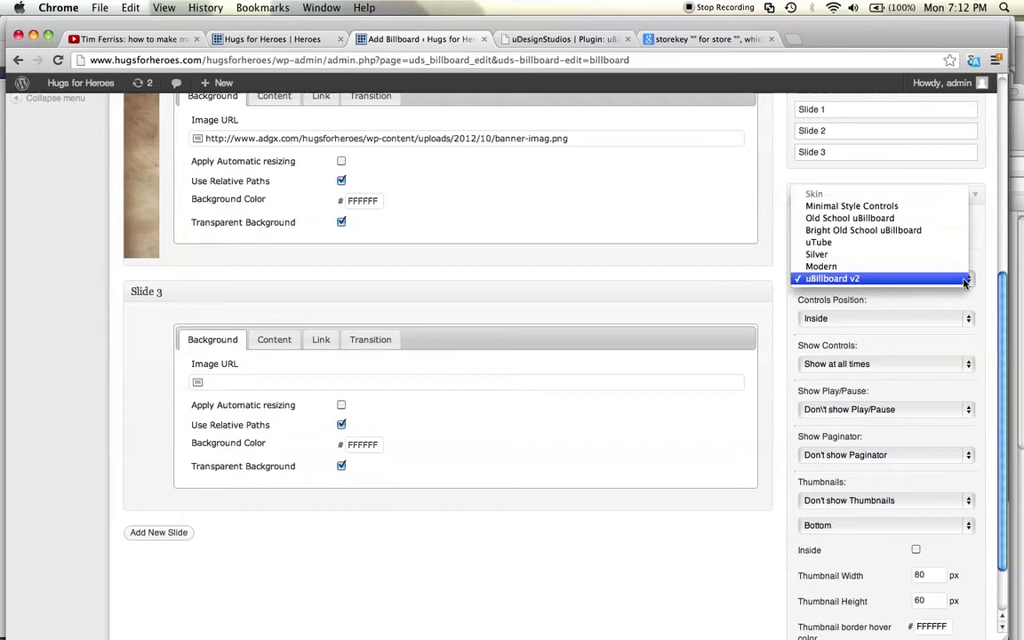
{"action": "left_click", "coordinate": [976, 283]}
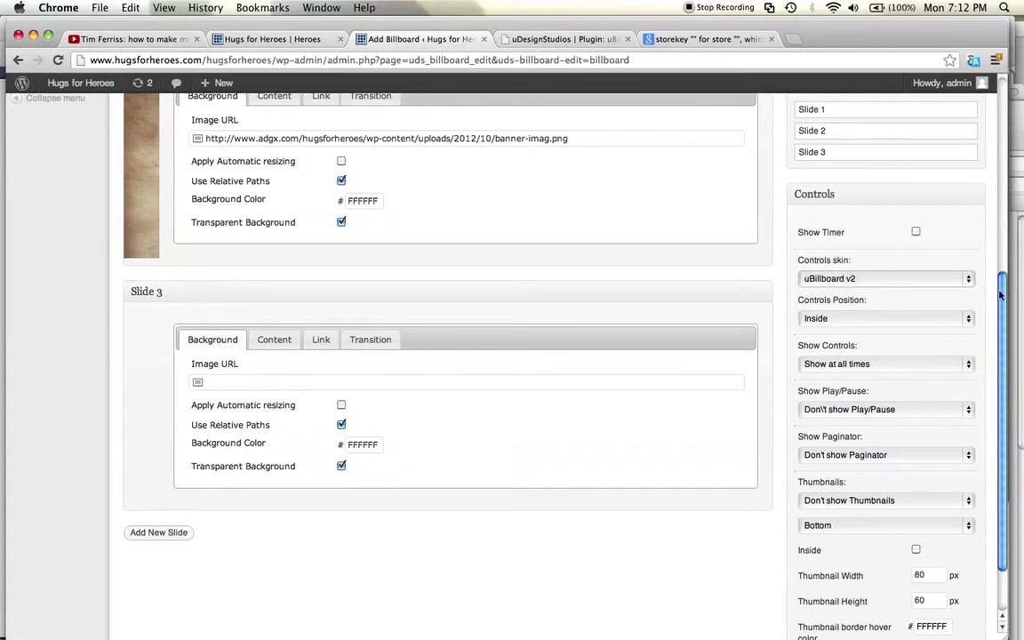
{"action": "scroll", "coordinate": [960, 267], "scroll_direction": "up", "scroll_amount": 5}
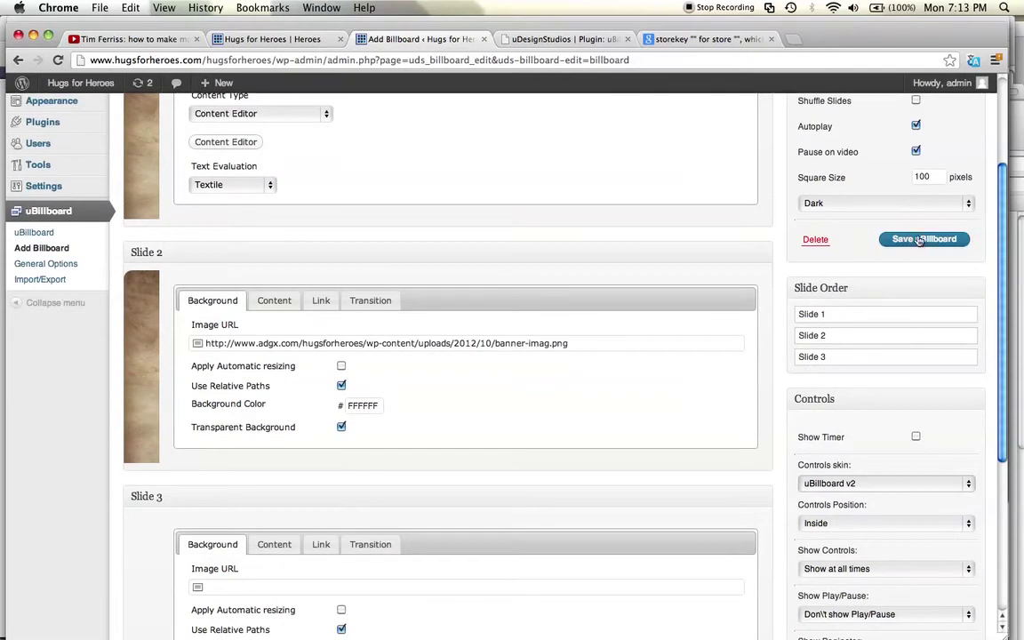
Step: Check the slider on the live home page and review the billboard's control and thumbnail settings
{"action": "left_click", "coordinate": [269, 39]}
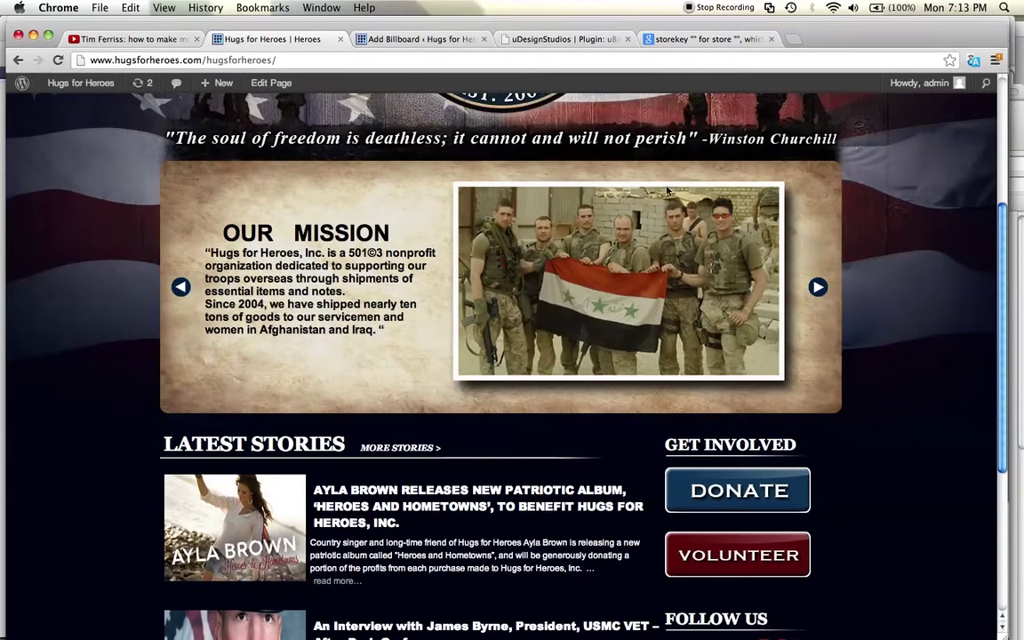
{"action": "left_click", "coordinate": [397, 39]}
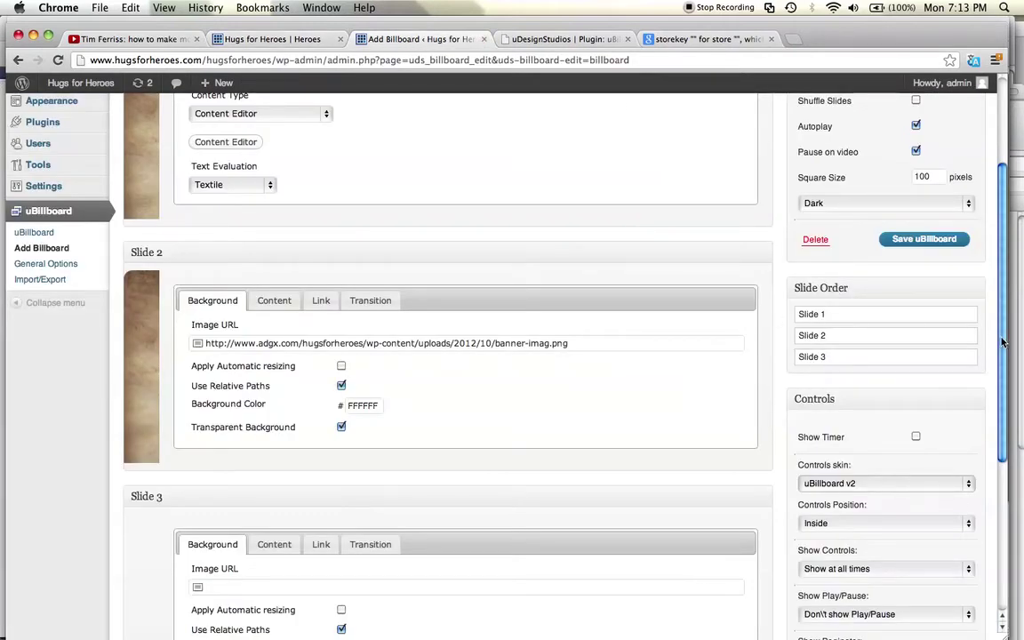
{"action": "left_click_drag", "start_coordinate": [1002, 349], "coordinate": [1002, 436]}
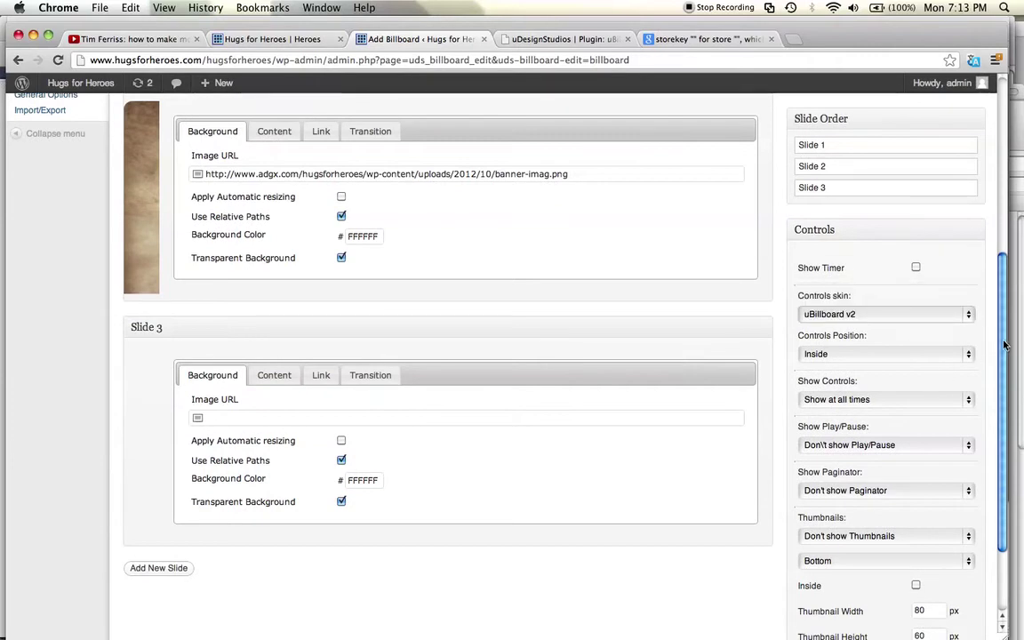
{"action": "left_click_drag", "start_coordinate": [1008, 347], "coordinate": [1007, 404]}
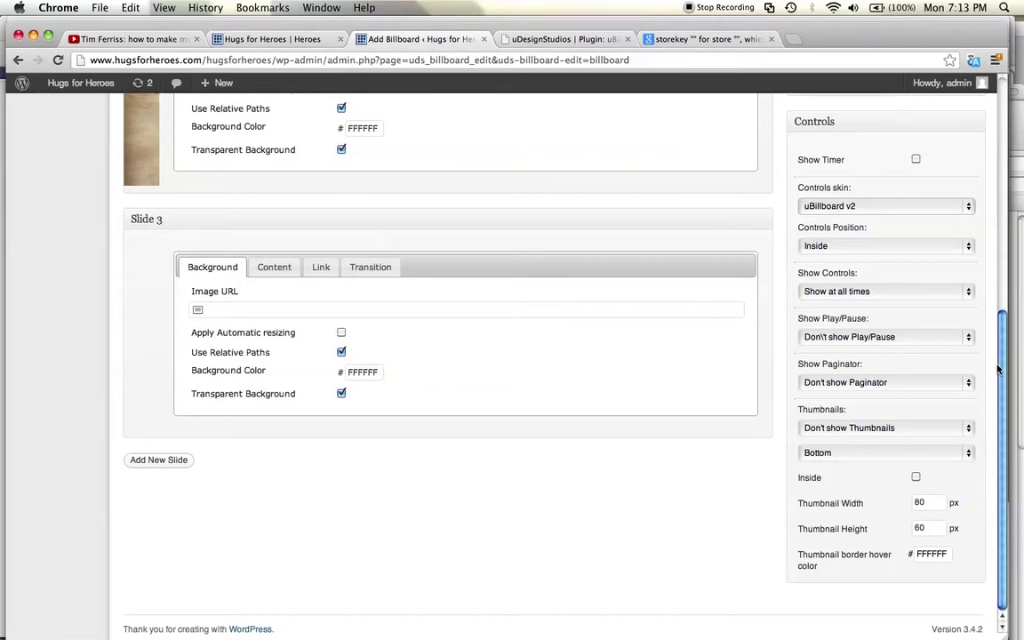
{"action": "scroll", "coordinate": [1000, 313], "scroll_direction": "up", "scroll_amount": 2}
{"action": "scroll", "coordinate": [1000, 313], "scroll_direction": "up", "scroll_amount": 5}
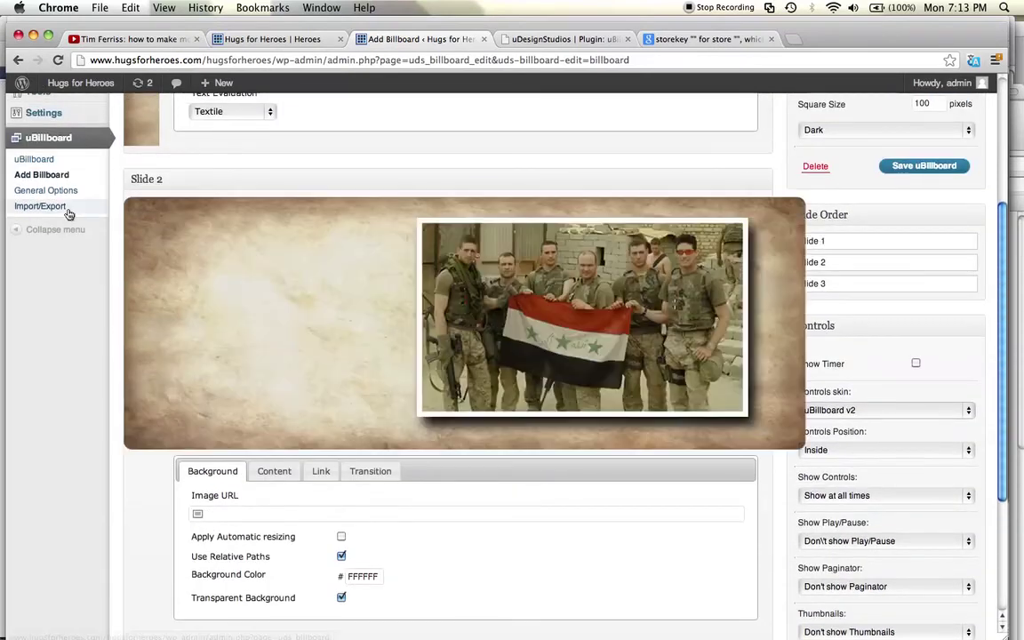
Step: View uBillboard's general options, discarding the unsaved billboard changes
{"action": "left_click", "coordinate": [46, 191]}
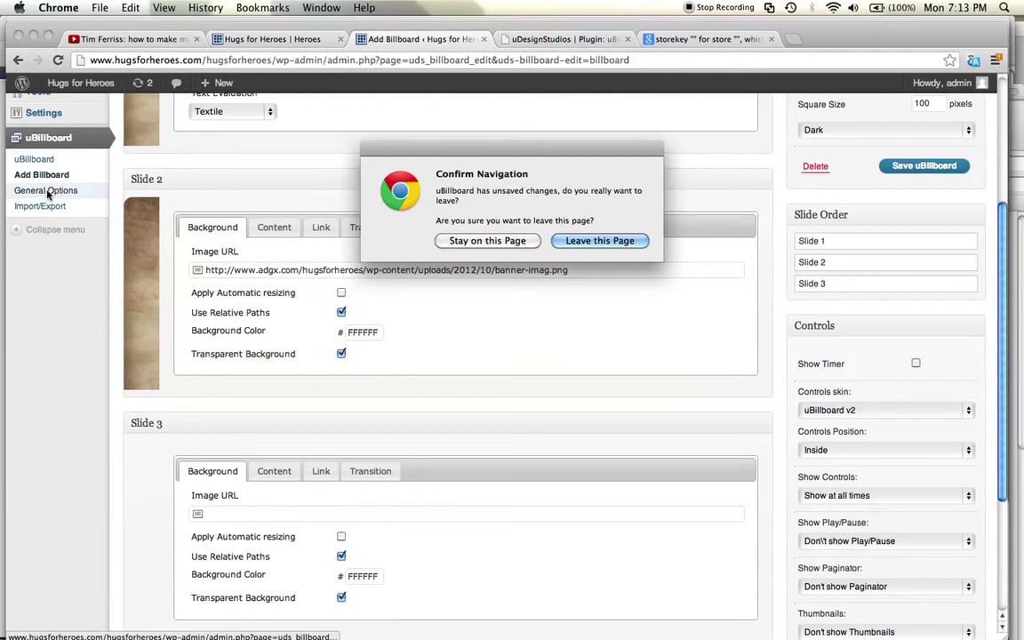
{"action": "left_click", "coordinate": [600, 241]}
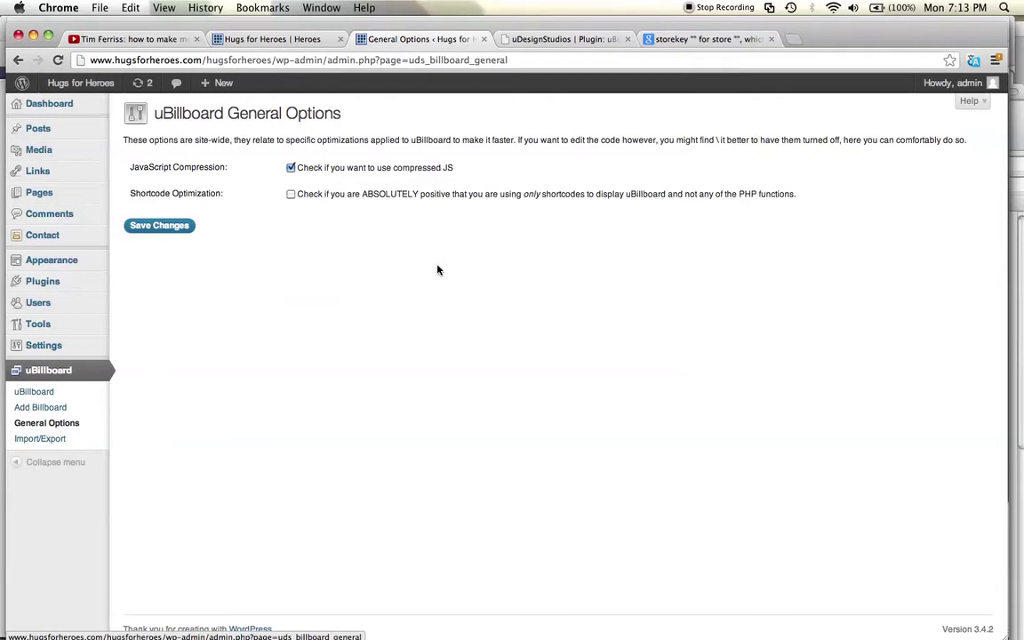
Step: Reopen the existing billboard for editing and preview the slides' background images
{"action": "left_click", "coordinate": [29, 397]}
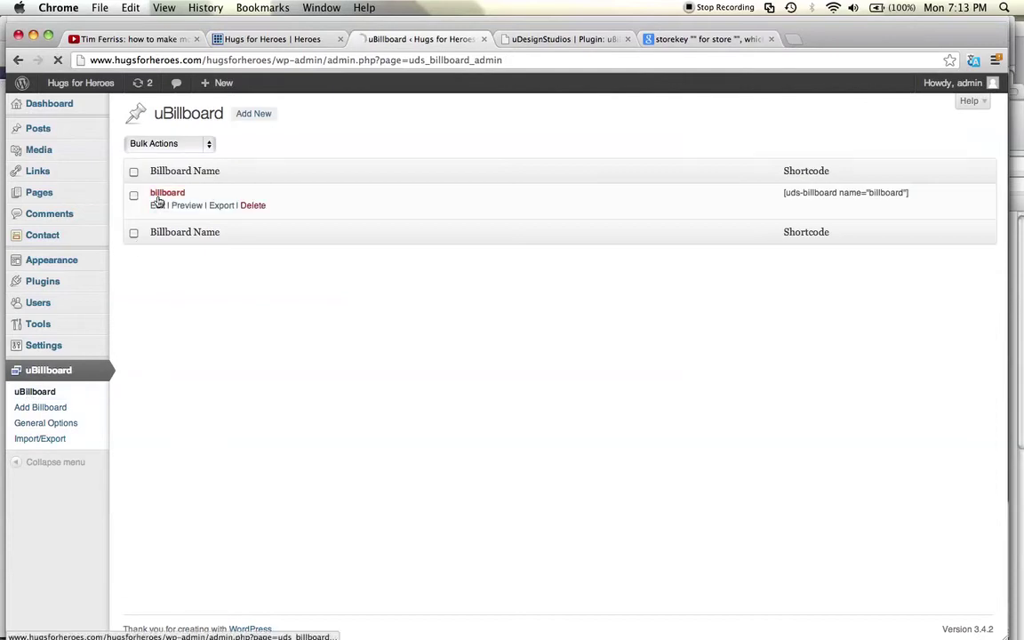
{"action": "left_click", "coordinate": [158, 204]}
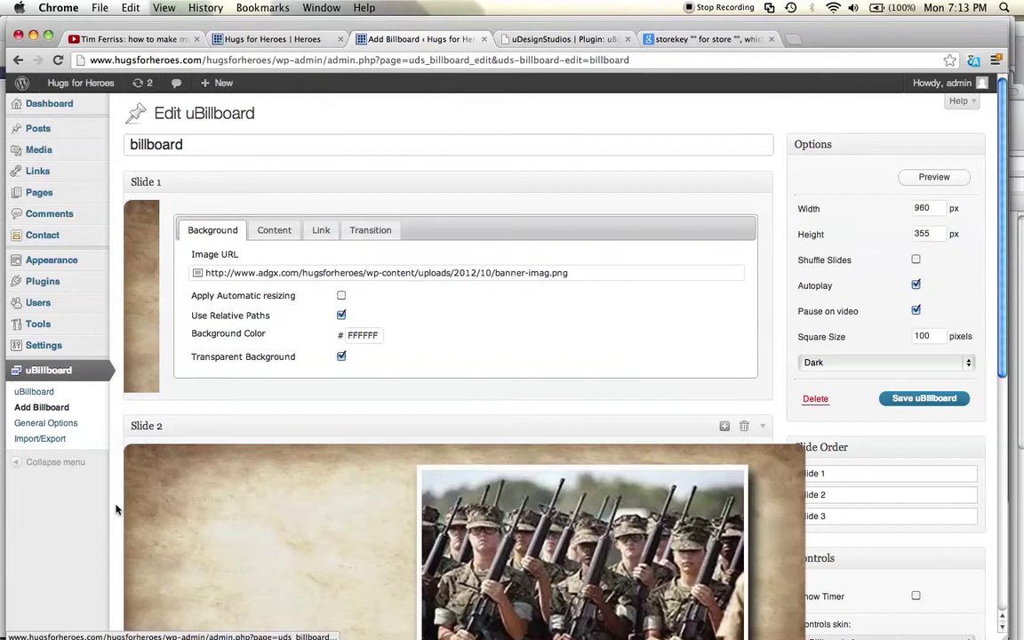
{"action": "mouse_move", "coordinate": [125, 293]}
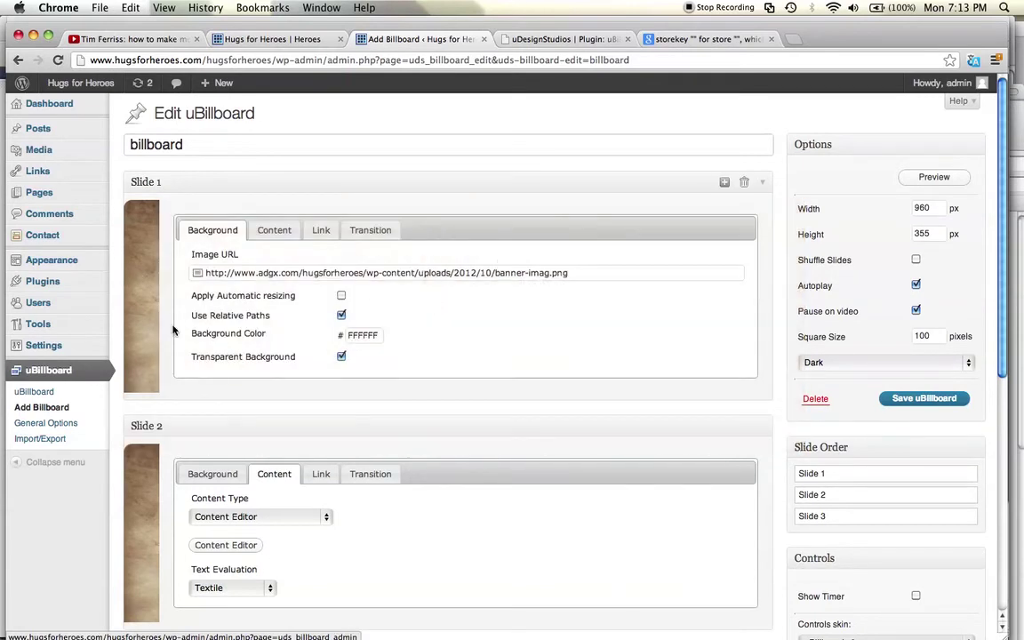
{"action": "mouse_move", "coordinate": [138, 334]}
Step: Review Slide 1's content, link and transition settings, ending on the content settings
{"action": "left_click", "coordinate": [283, 231]}
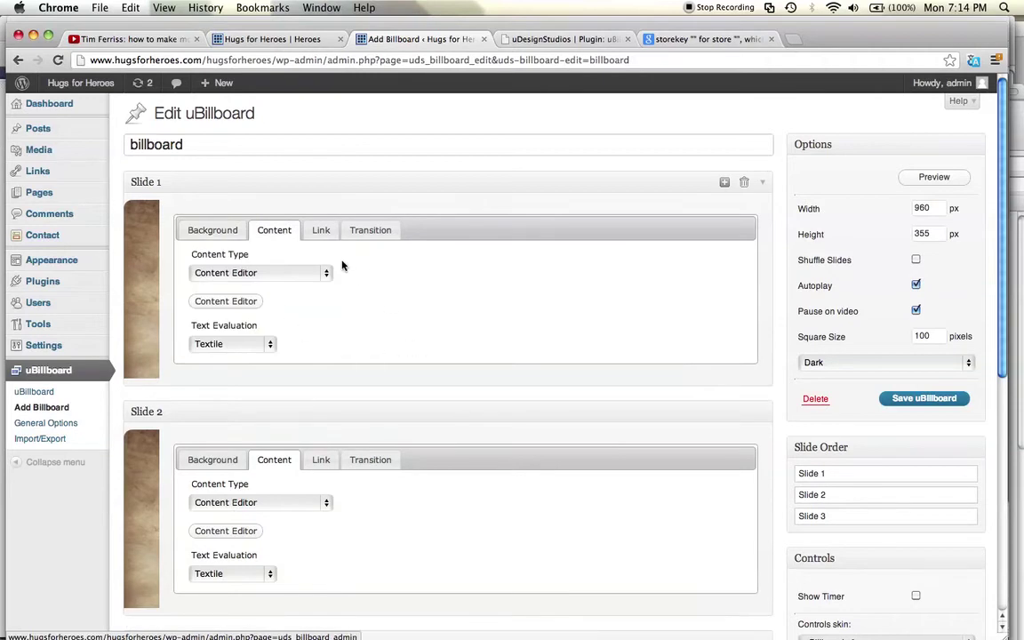
{"action": "left_click", "coordinate": [321, 237]}
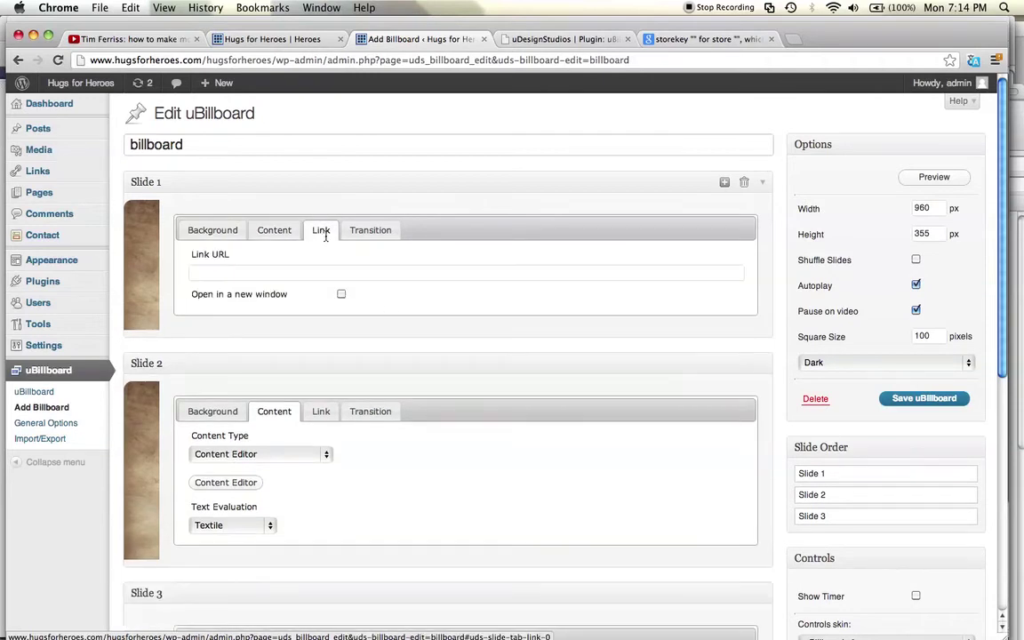
{"action": "left_click", "coordinate": [371, 230]}
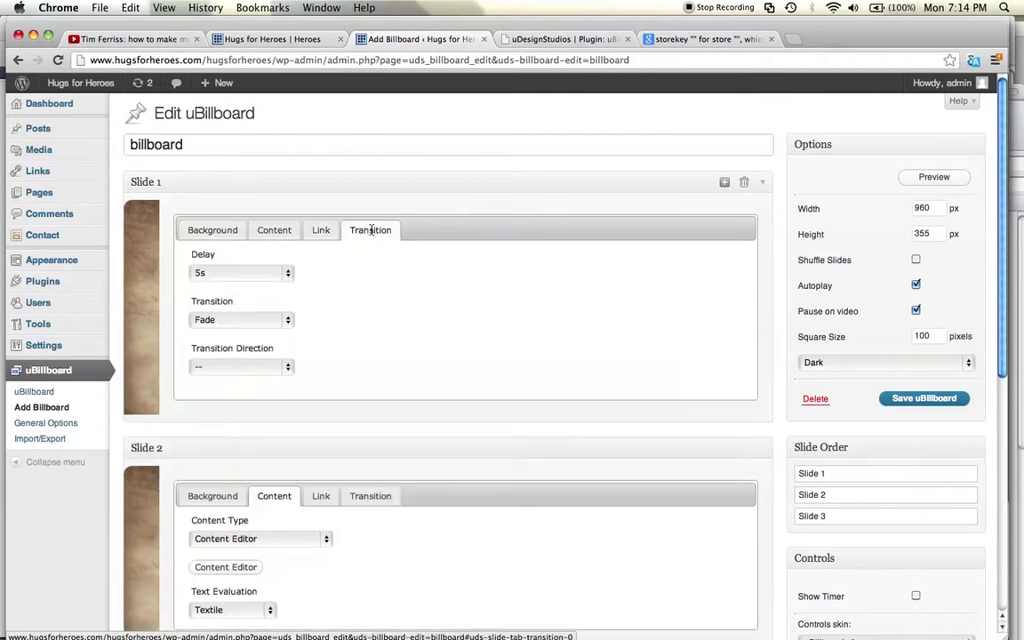
{"action": "left_click", "coordinate": [322, 232]}
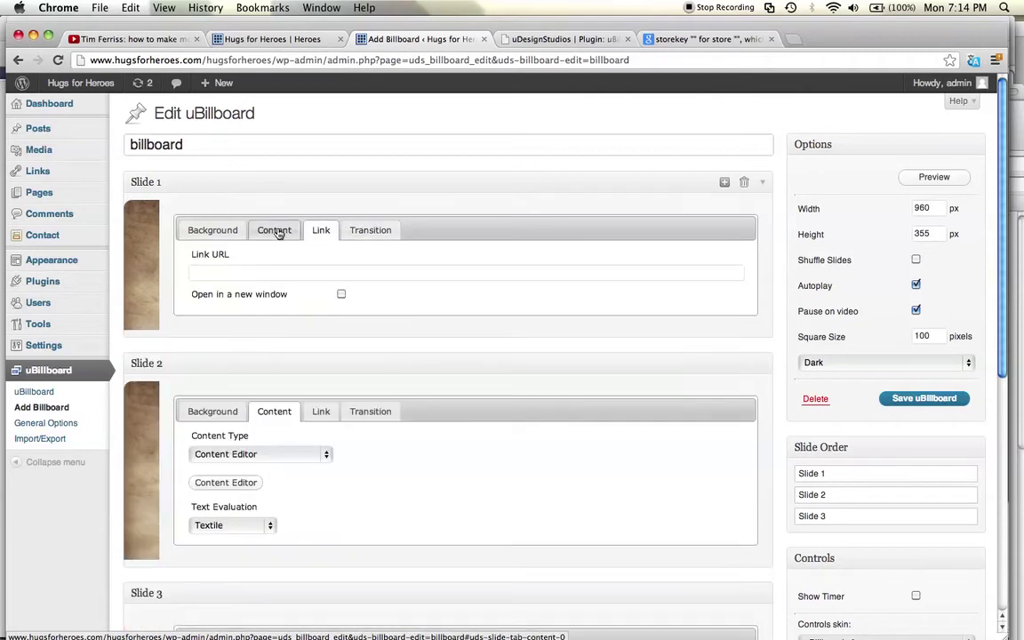
{"action": "left_click", "coordinate": [278, 233]}
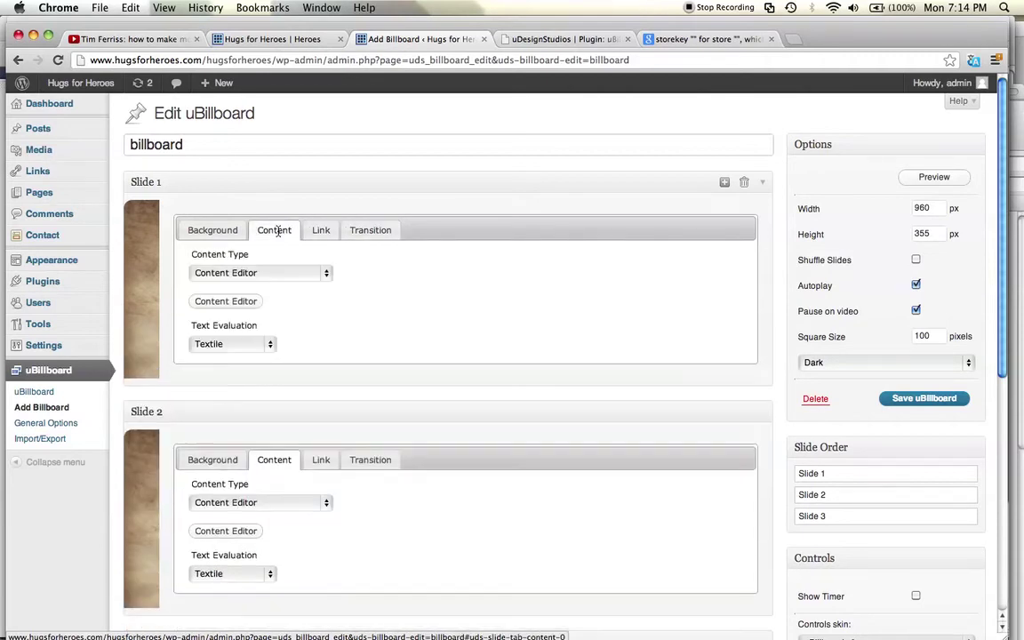
Step: Review the mission text box in Slide 1's content editor, save it, and preview the slide's background image
{"action": "left_click", "coordinate": [224, 301]}
{"action": "left_click_drag", "start_coordinate": [252, 330], "coordinate": [197, 319]}
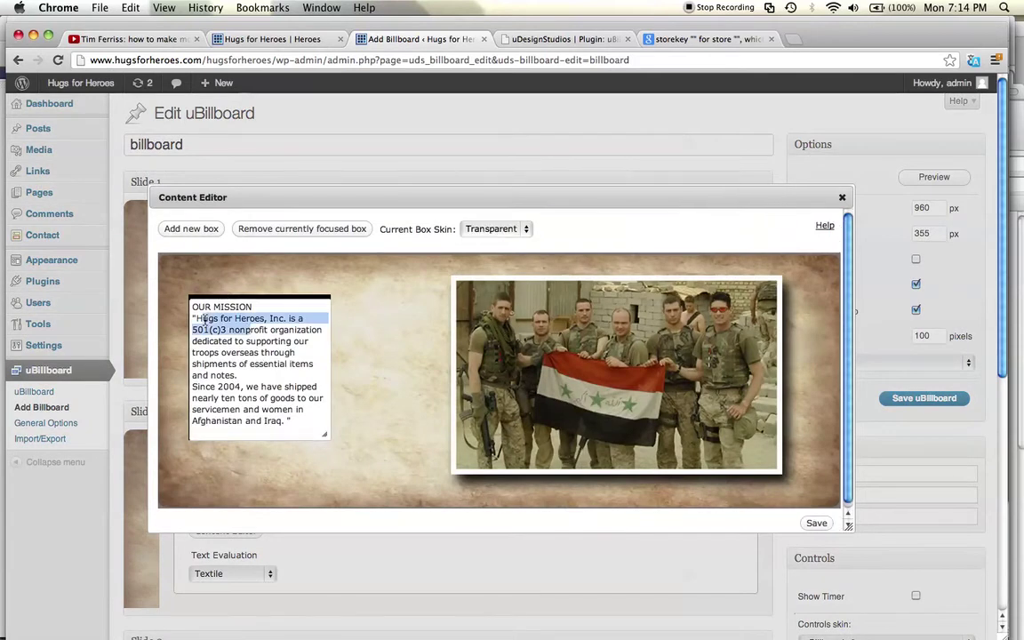
{"action": "left_click", "coordinate": [218, 334]}
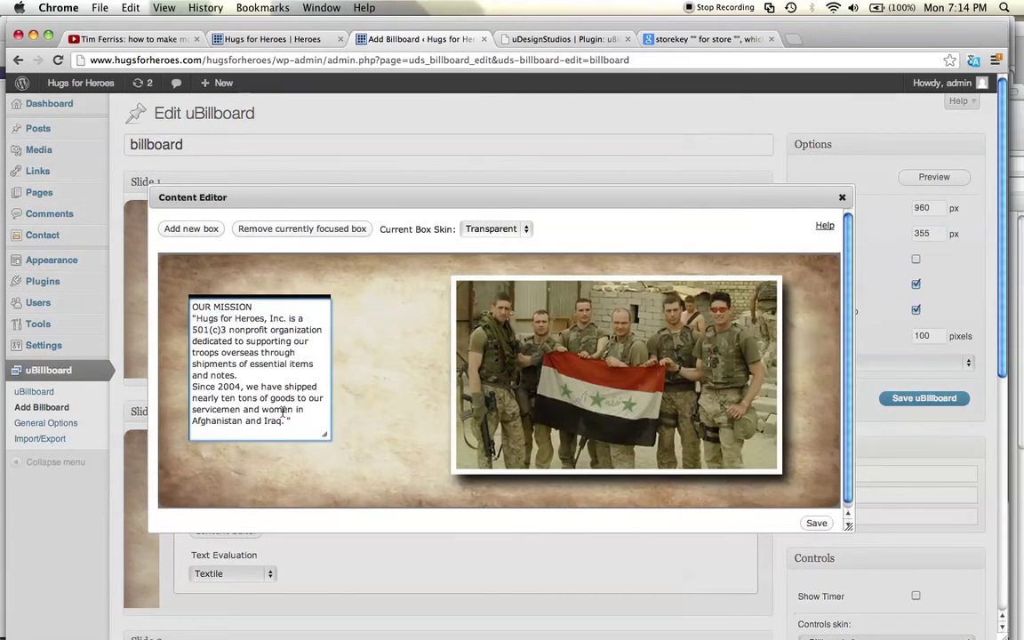
{"action": "left_click", "coordinate": [812, 525]}
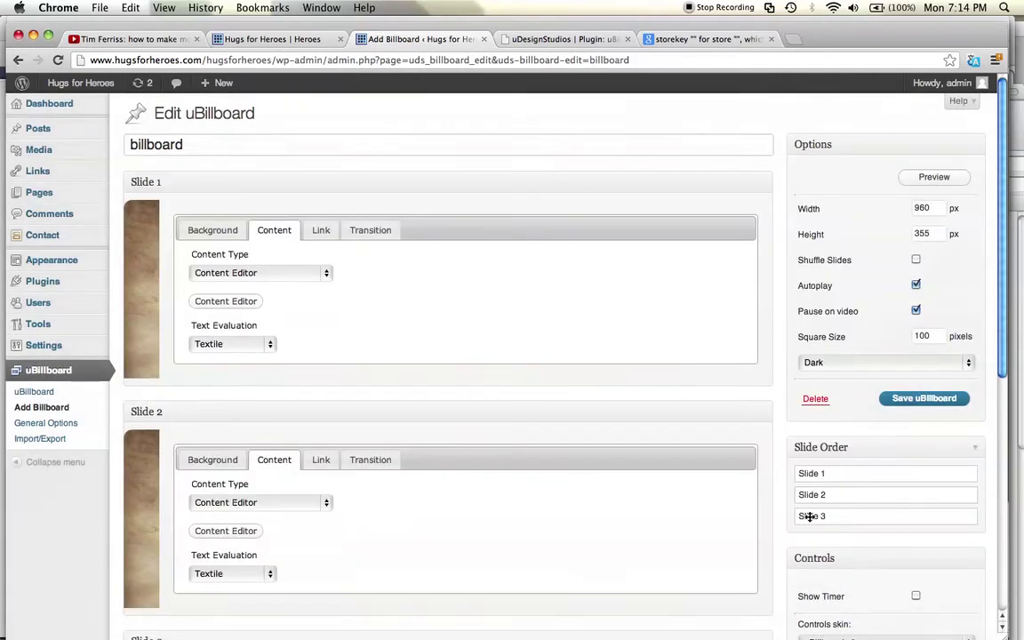
{"action": "mouse_move", "coordinate": [130, 311]}
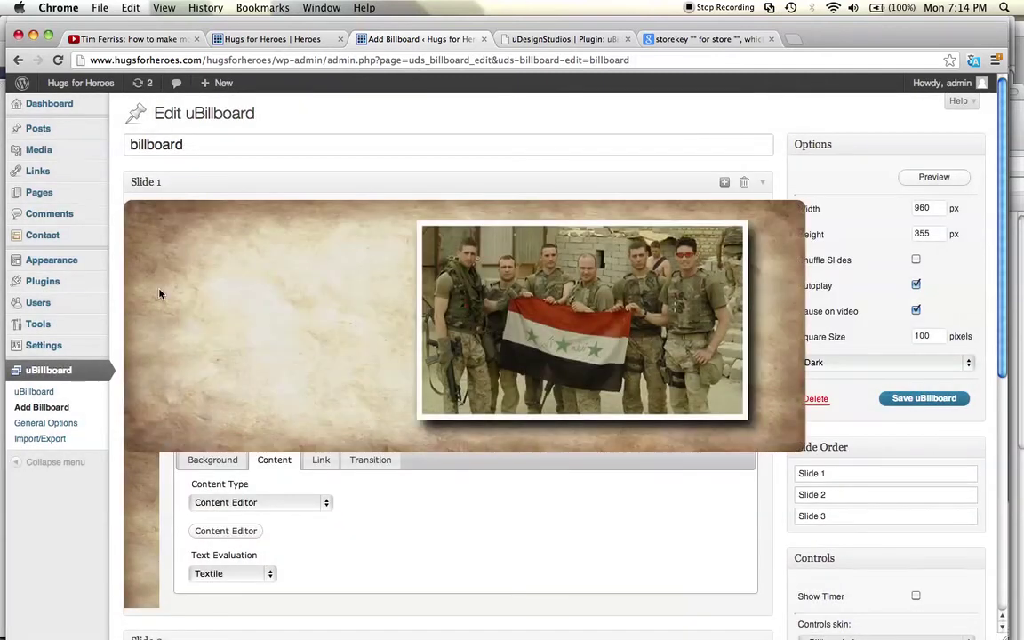
Step: Start adding a background image from the computer to Slide 3, browsing to the content folder inside Websites > HugsForHeroes
{"action": "scroll", "coordinate": [1011, 327], "scroll_direction": "down", "scroll_amount": 2}
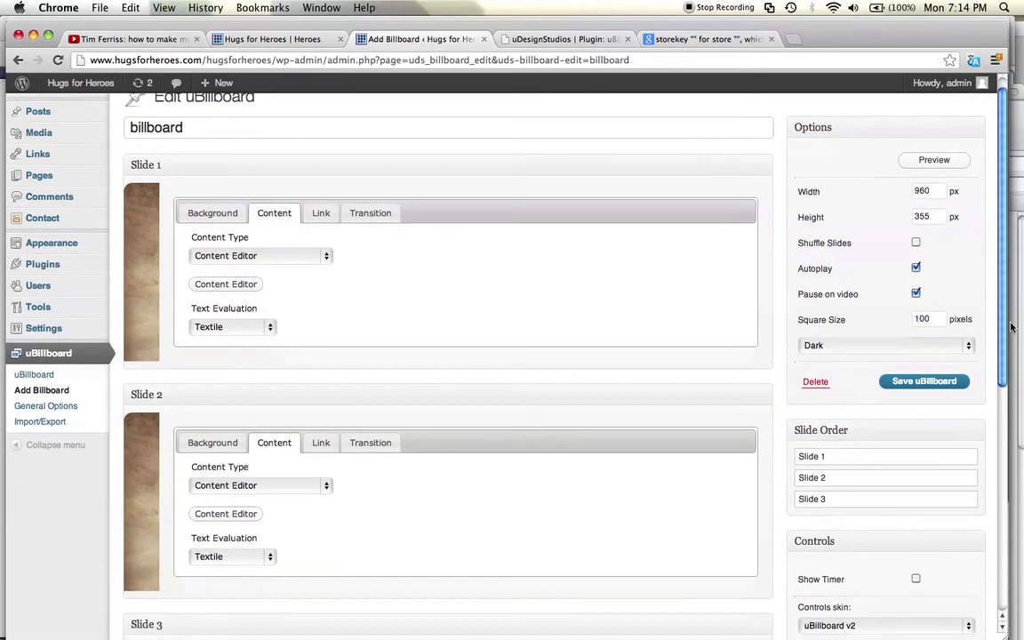
{"action": "scroll", "coordinate": [1011, 327], "scroll_direction": "down", "scroll_amount": 10}
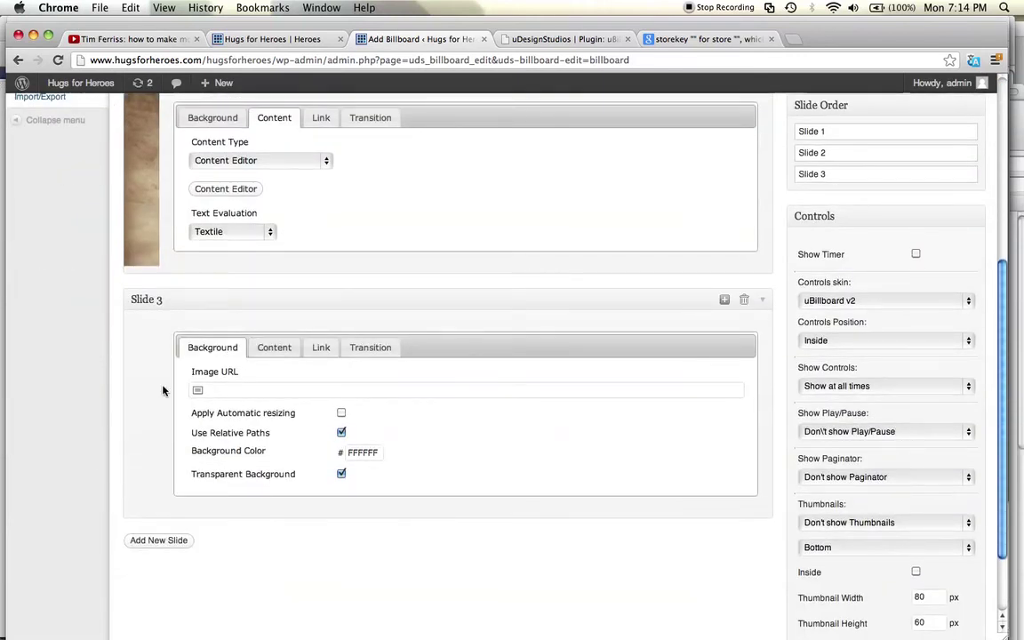
{"action": "left_click", "coordinate": [197, 393]}
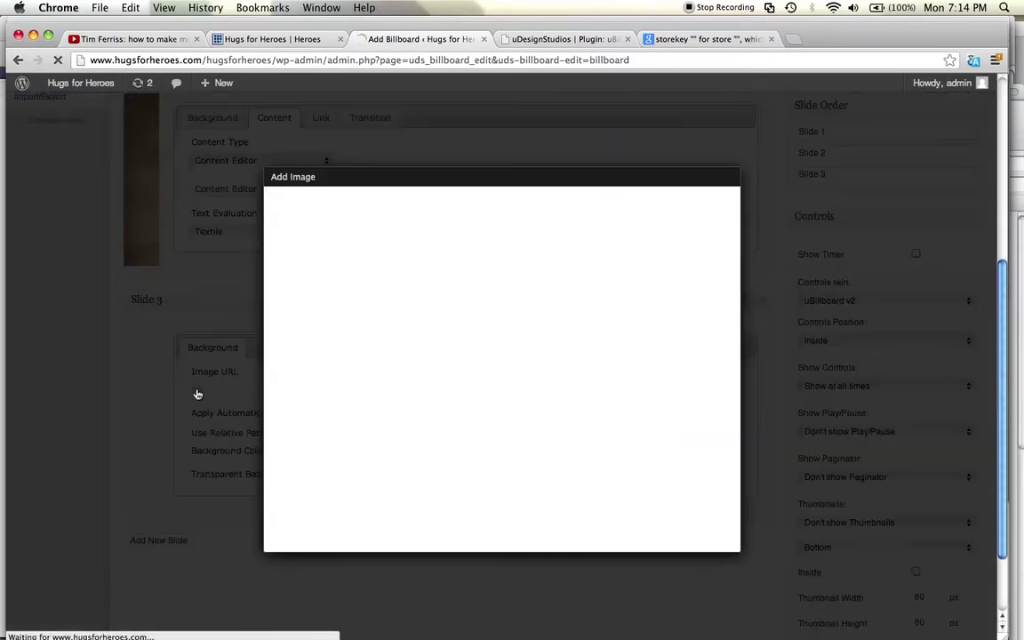
{"action": "left_click", "coordinate": [502, 341]}
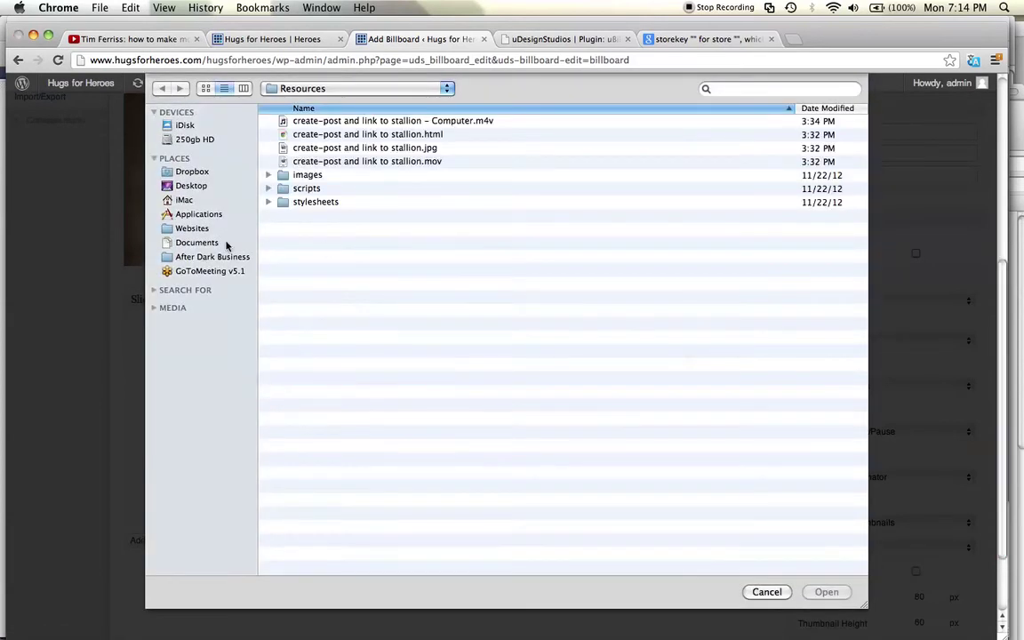
{"action": "left_click", "coordinate": [184, 275]}
{"action": "left_click", "coordinate": [306, 242]}
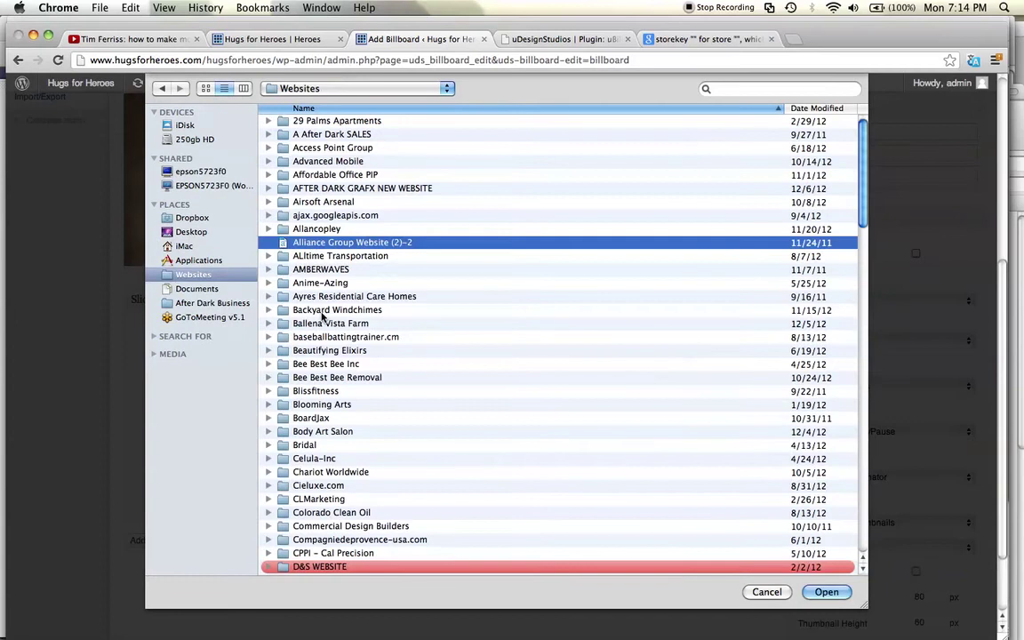
{"action": "type", "text": "hu"}
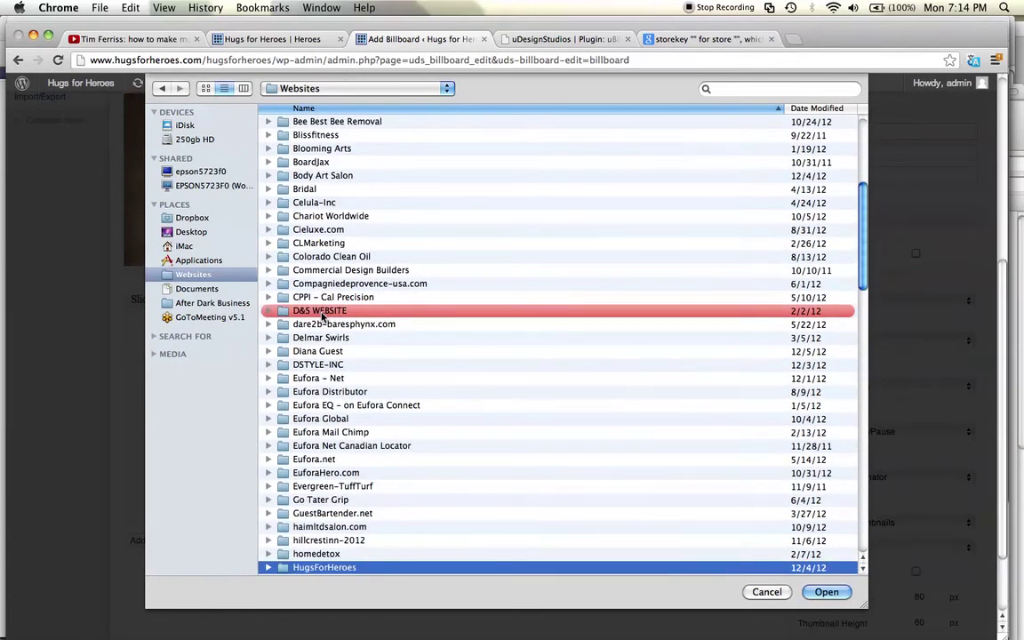
{"action": "double_click", "coordinate": [326, 569]}
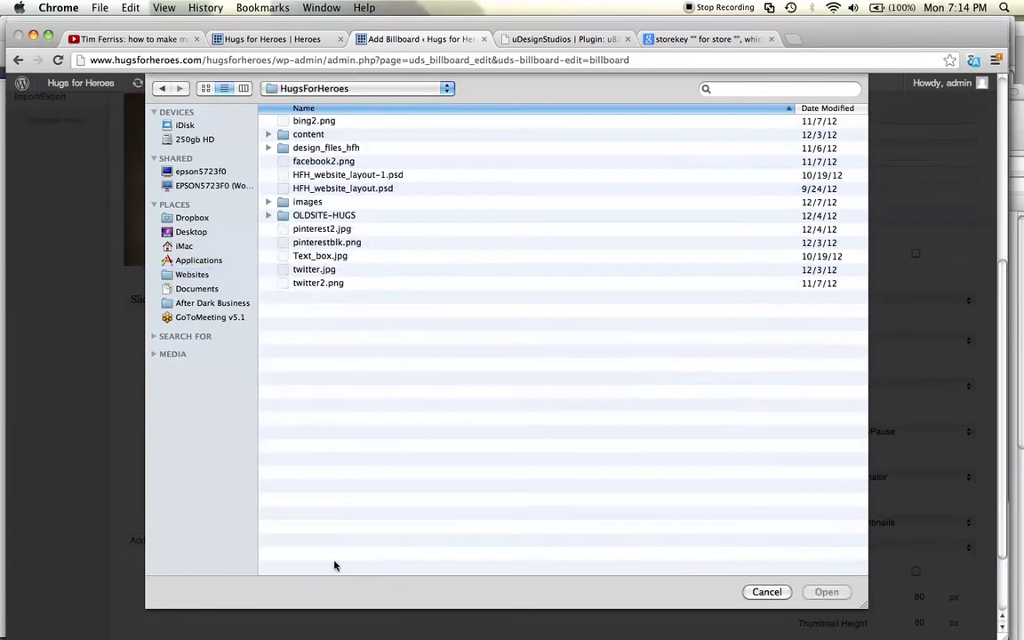
{"action": "double_click", "coordinate": [308, 134]}
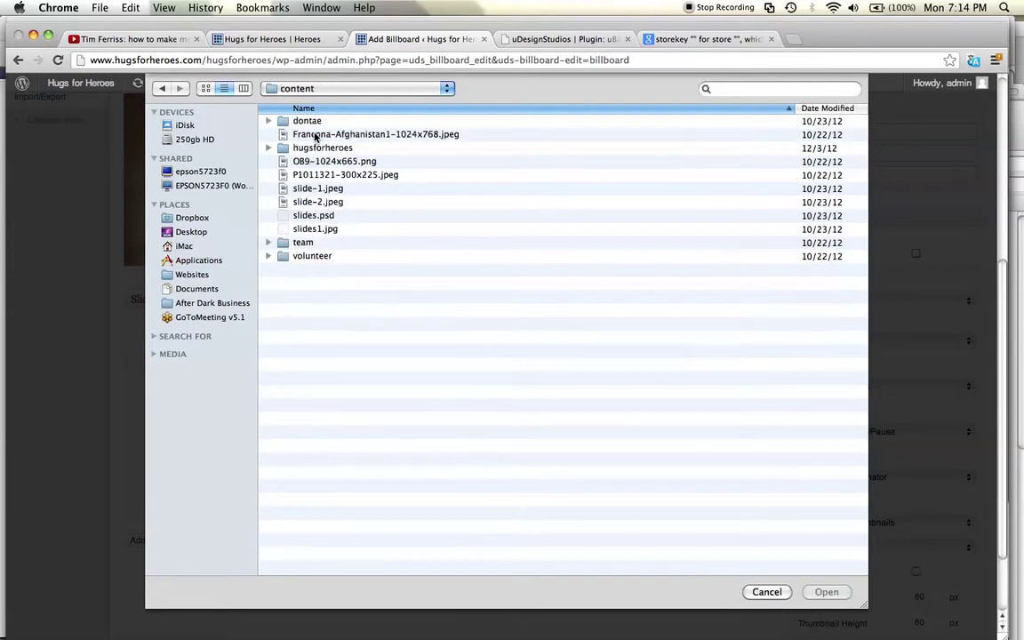
{"action": "double_click", "coordinate": [312, 151]}
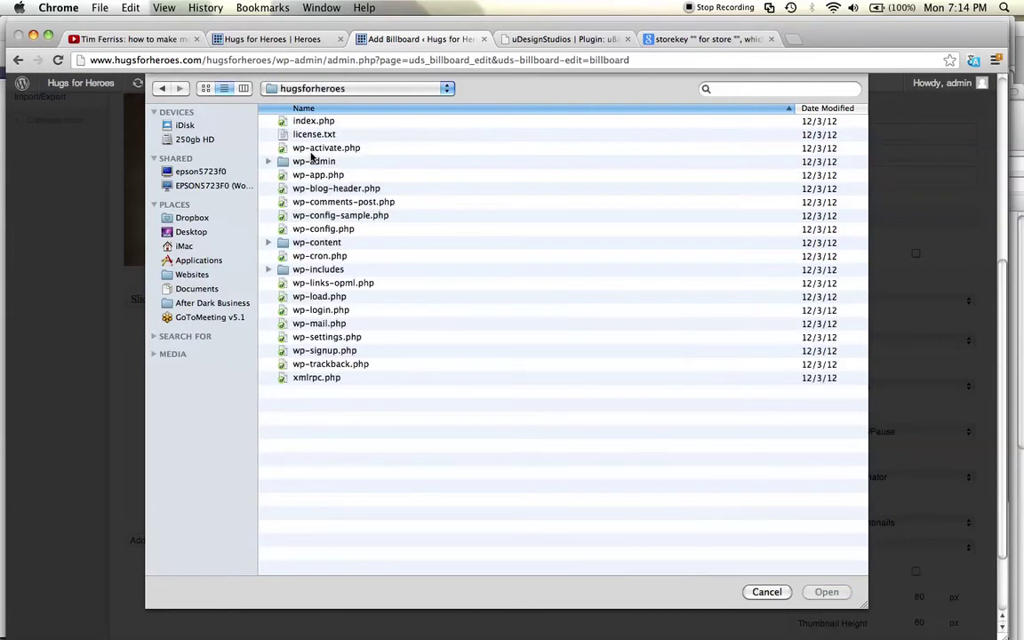
{"action": "double_click", "coordinate": [316, 242]}
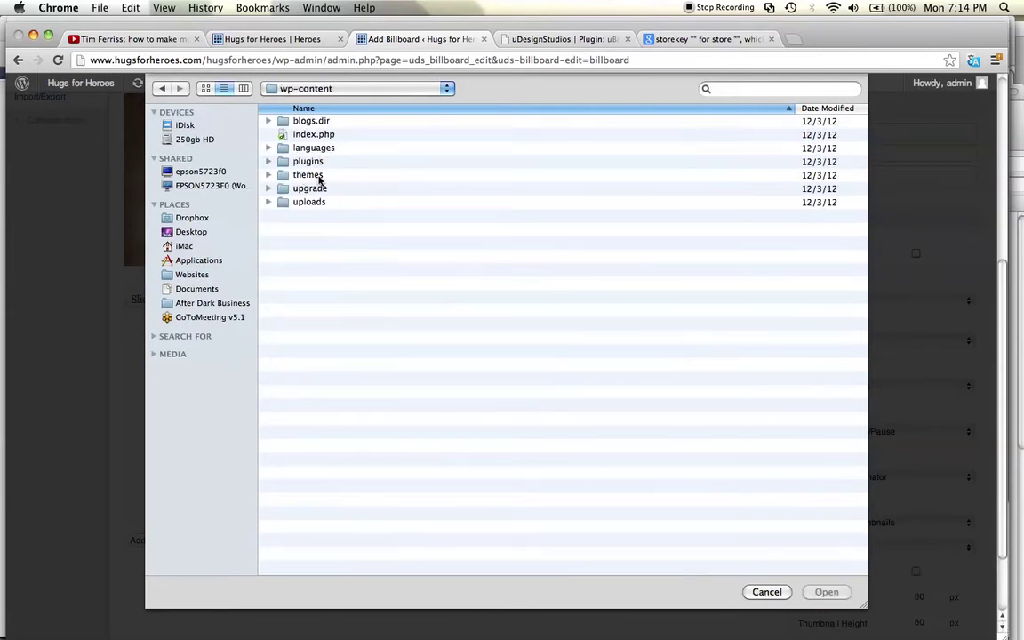
{"action": "double_click", "coordinate": [308, 175]}
{"action": "double_click", "coordinate": [322, 122]}
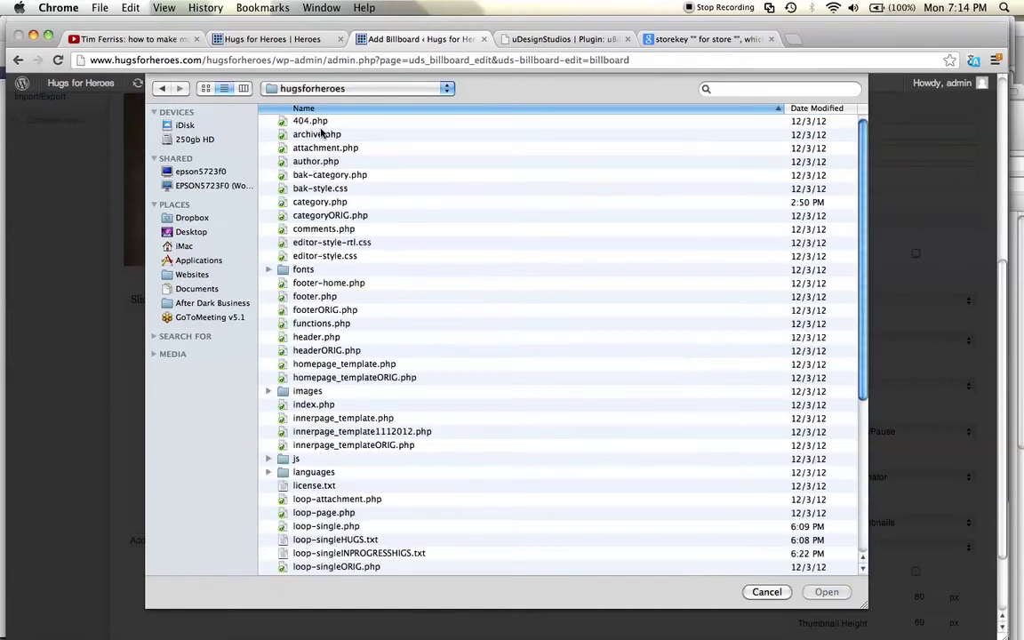
{"action": "double_click", "coordinate": [315, 396]}
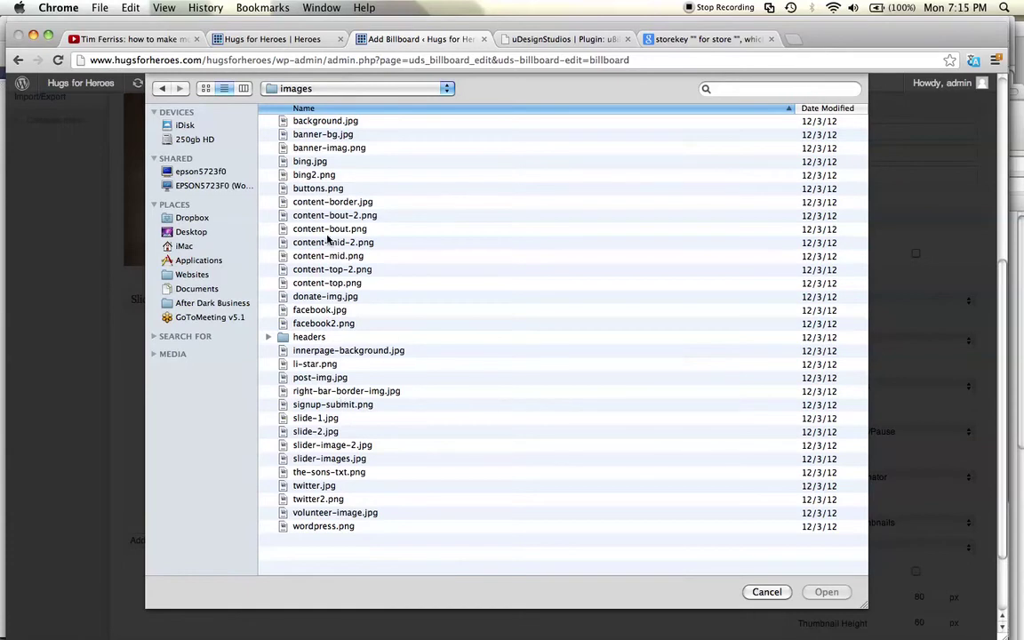
{"action": "key", "text": "super+Up"}
{"action": "key", "text": "super+Up"}
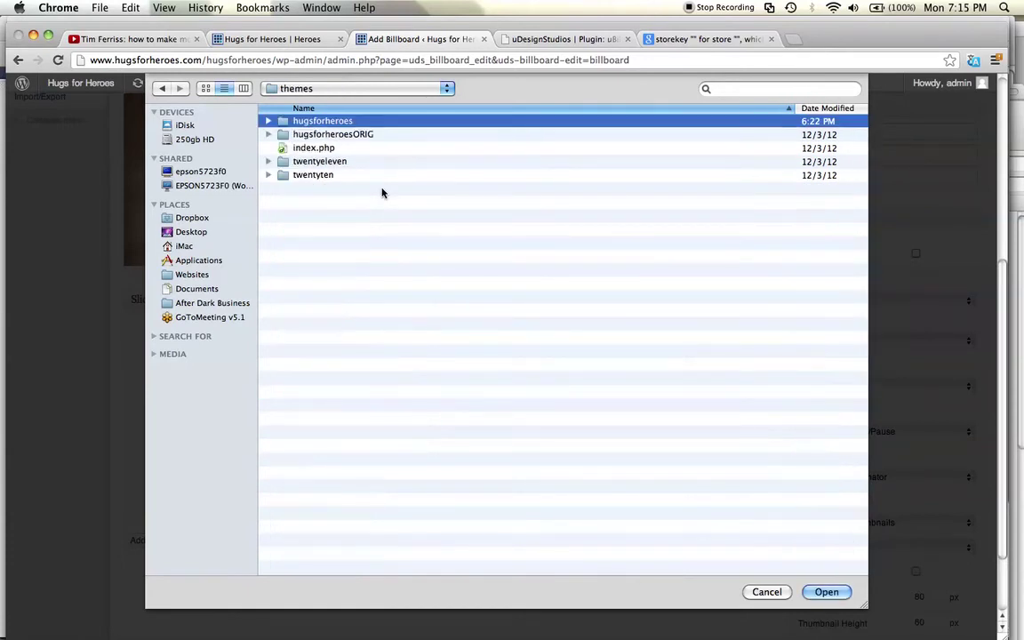
{"action": "key", "text": "super+Up"}
{"action": "key", "text": "super+Up"}
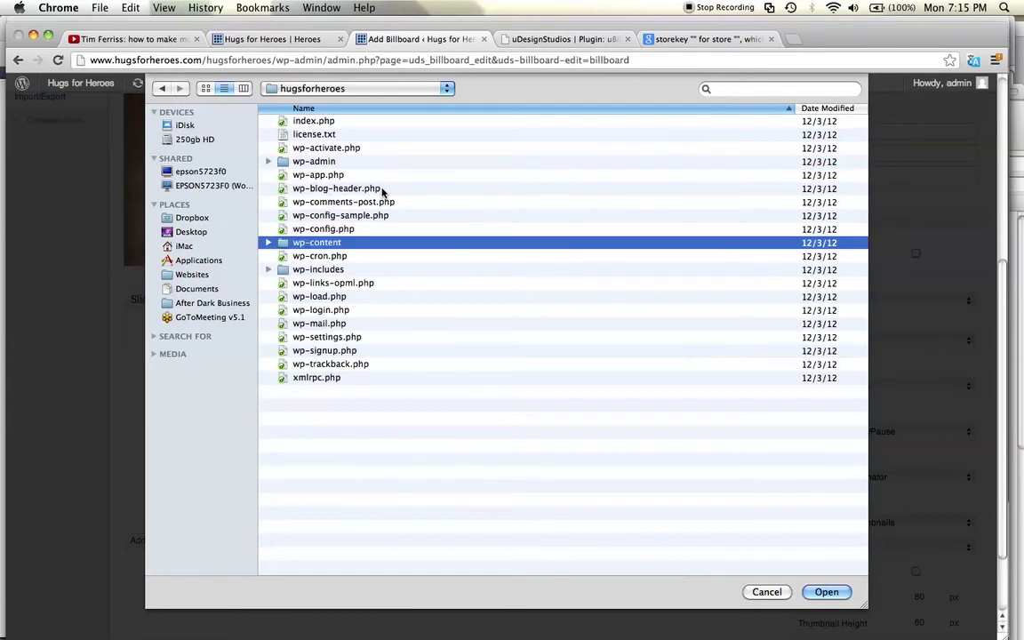
{"action": "key", "text": "super+Up"}
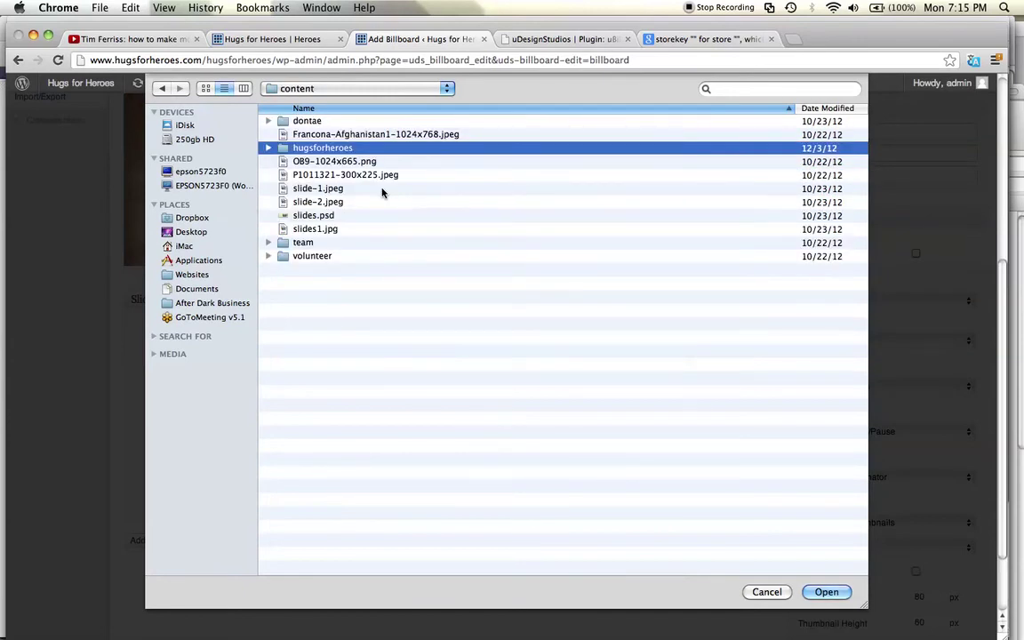
Step: Upload the portrait PNG of the team member from the team folder and insert it at full size as Slide 3's background
{"action": "double_click", "coordinate": [300, 242]}
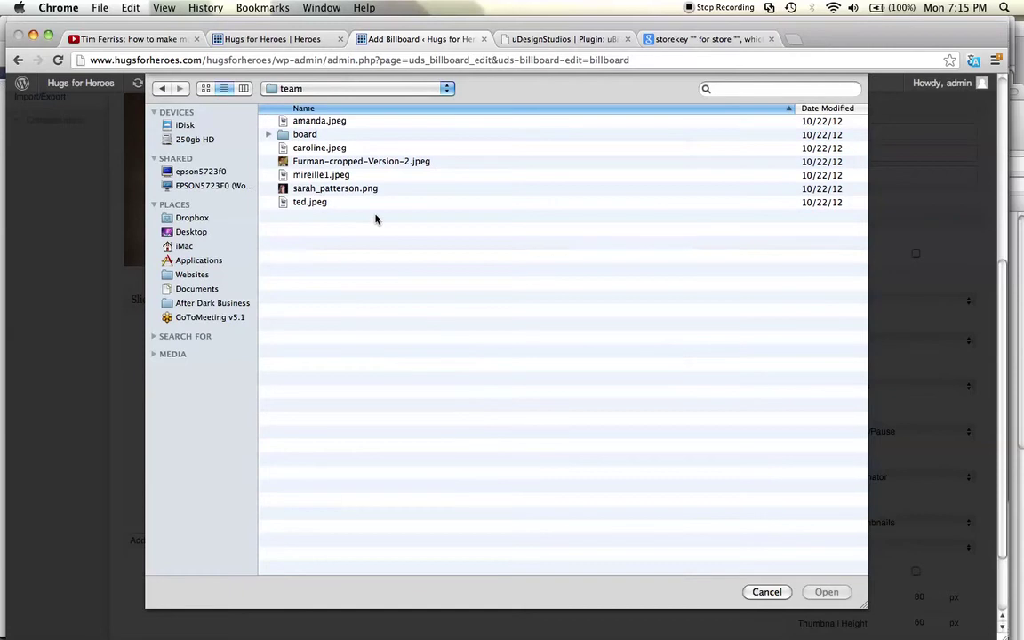
{"action": "left_click", "coordinate": [316, 190]}
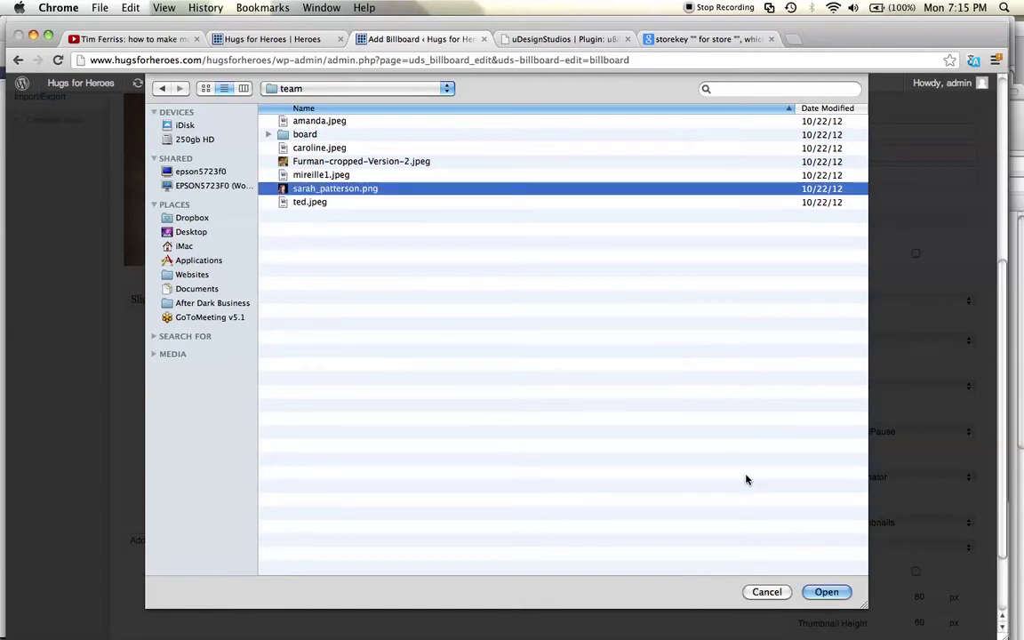
{"action": "left_click", "coordinate": [827, 593]}
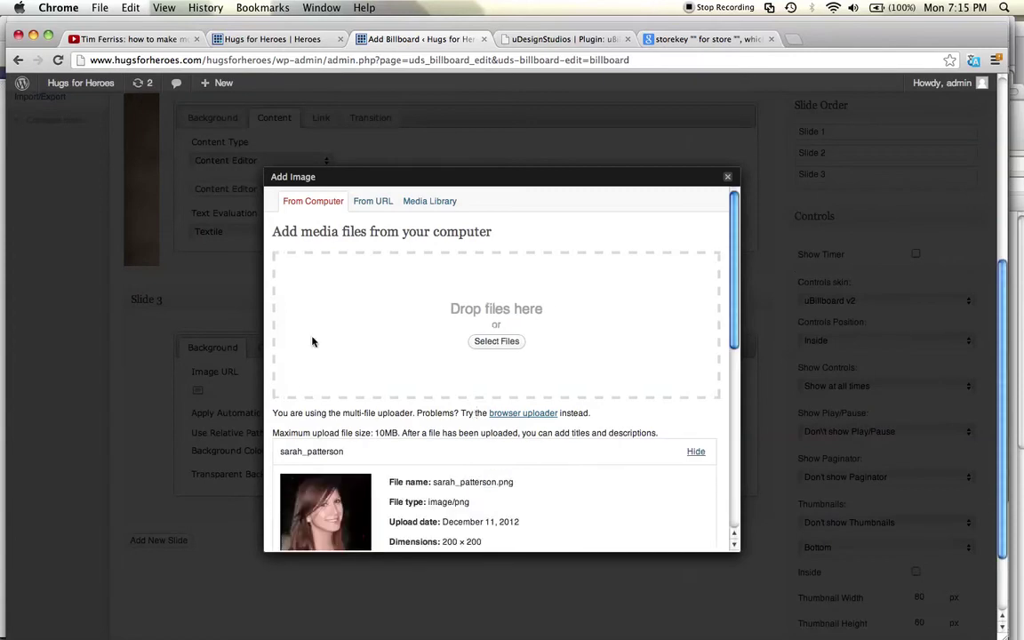
{"action": "left_click_drag", "start_coordinate": [736, 299], "coordinate": [736, 451]}
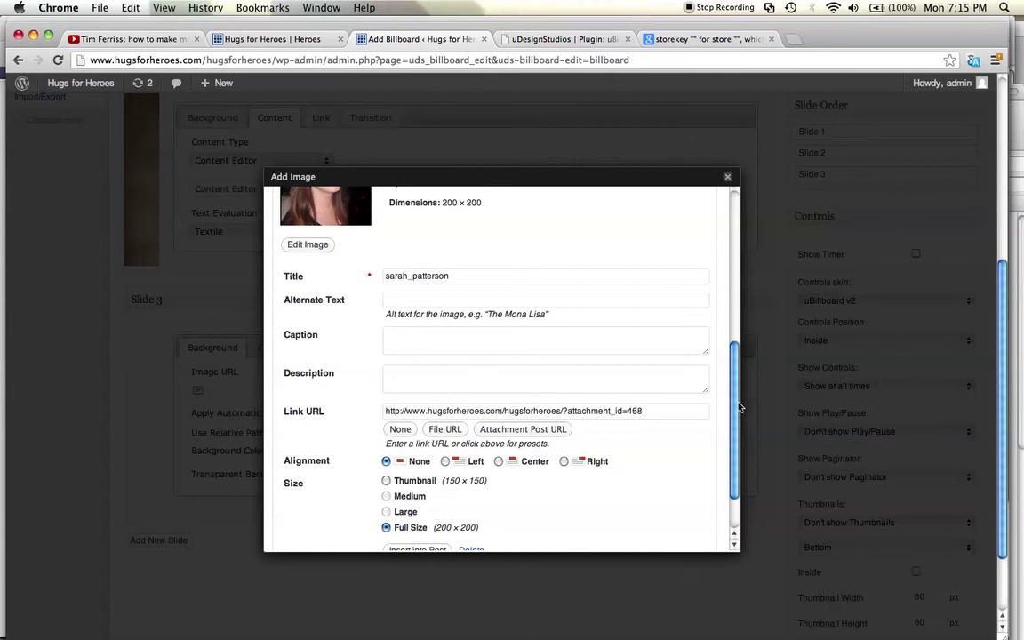
{"action": "left_click_drag", "start_coordinate": [734, 462], "coordinate": [734, 489]}
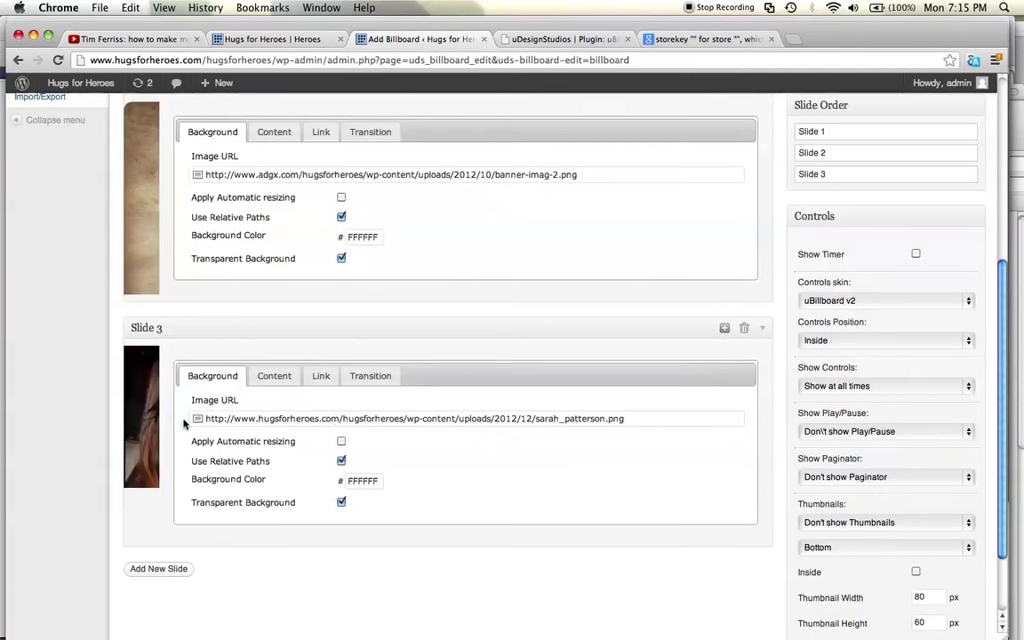
Step: Set Slide 3's content type to Content Editor and open its content editor
{"action": "mouse_move", "coordinate": [144, 400]}
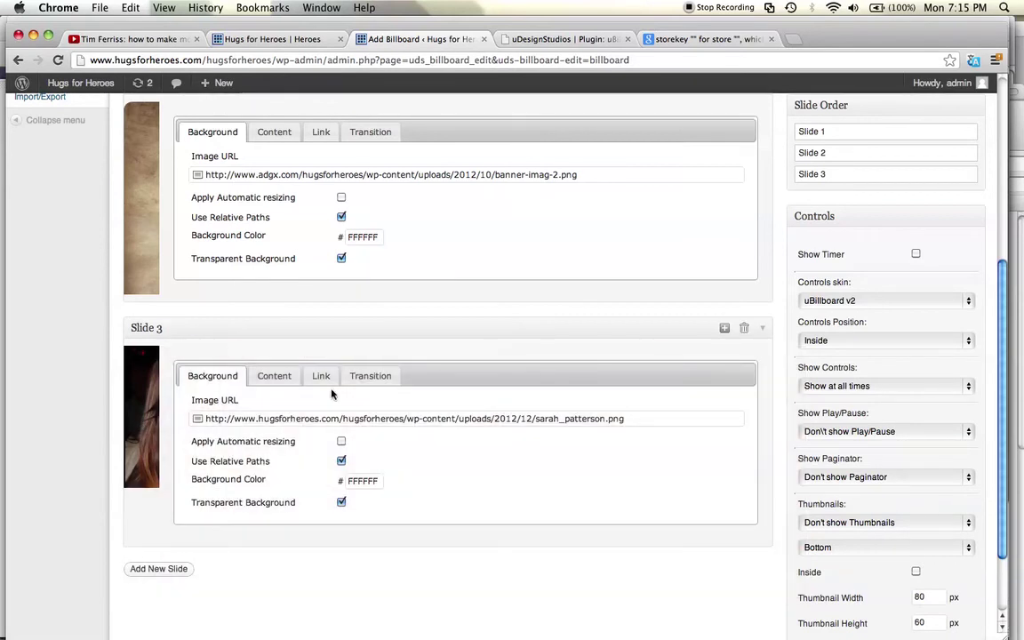
{"action": "left_click", "coordinate": [268, 376]}
{"action": "left_click", "coordinate": [322, 418]}
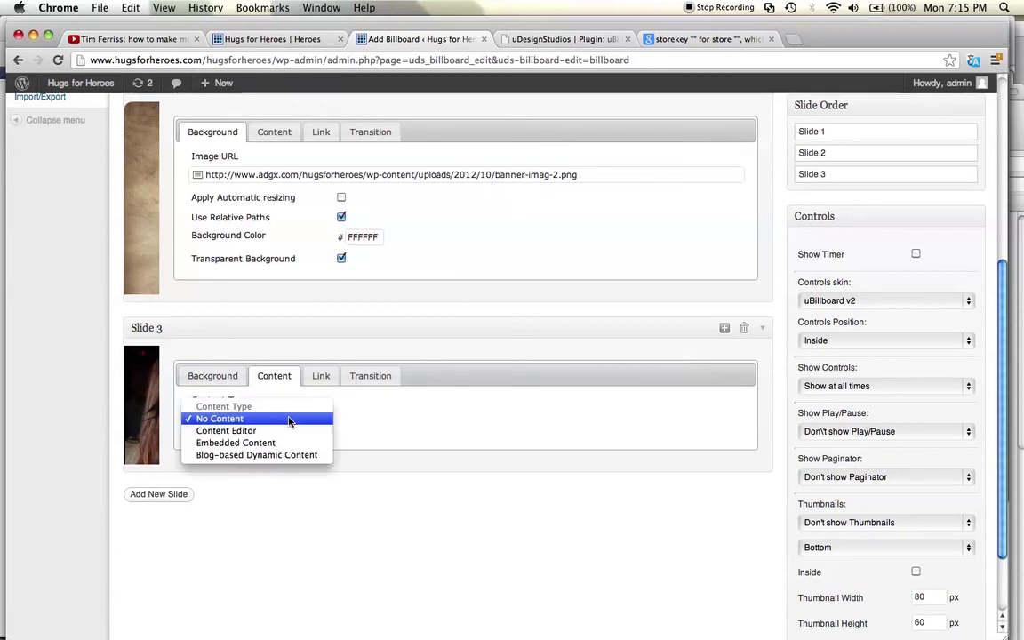
{"action": "left_click", "coordinate": [261, 432]}
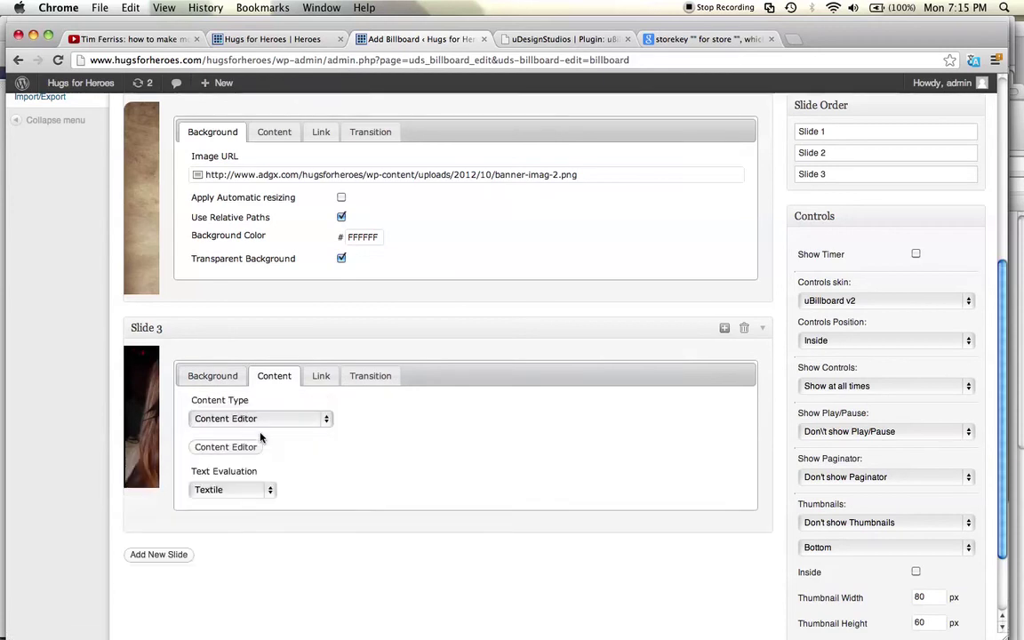
{"action": "left_click", "coordinate": [226, 446]}
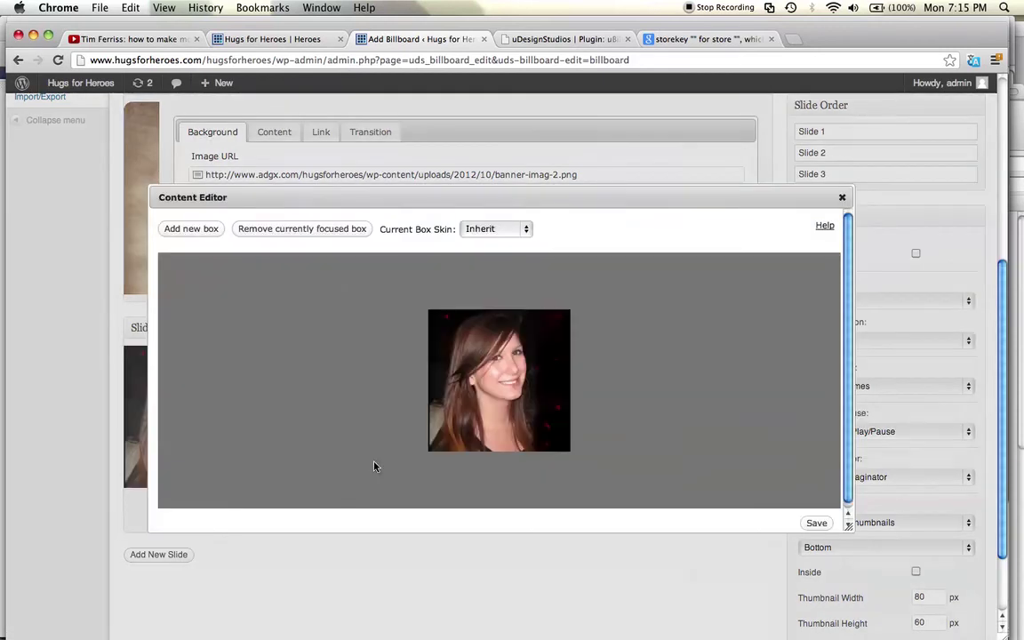
Step: Add a new text box to Slide 3 and clear the trial characters from it
{"action": "left_click", "coordinate": [203, 233]}
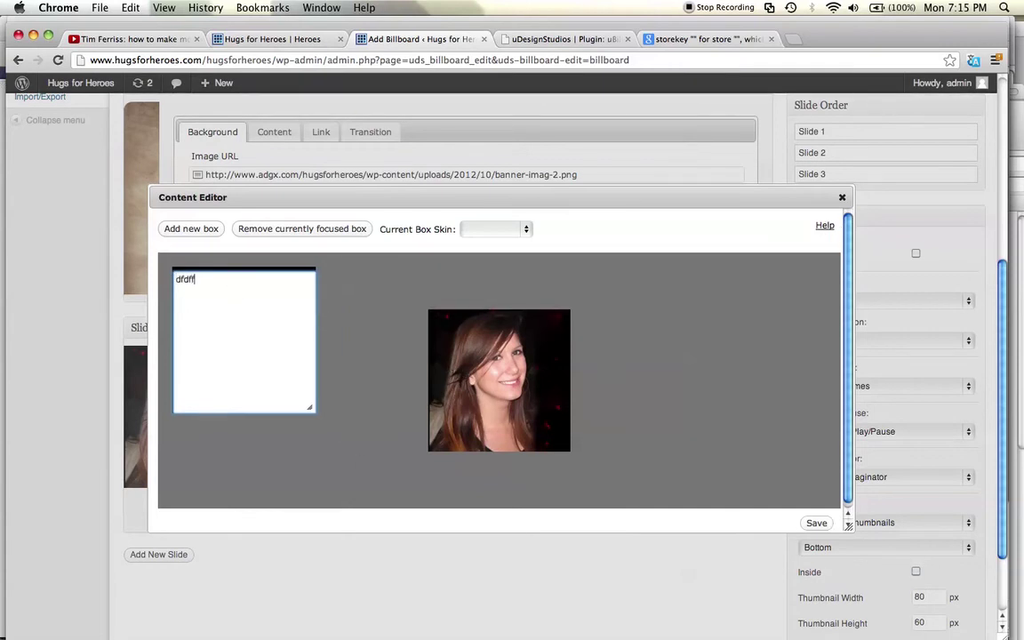
{"action": "key", "text": "BackSpace"}
{"action": "key", "text": "BackSpace"}
{"action": "key", "text": "BackSpace"}
{"action": "key", "text": "BackSpace"}
{"action": "key", "text": "BackSpace"}
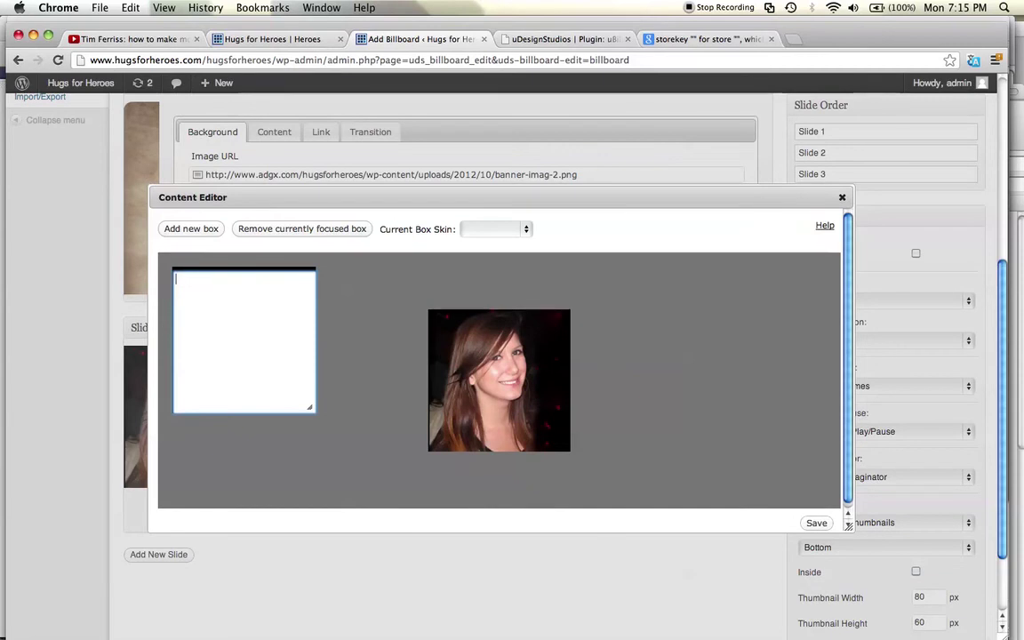
Step: Enter "HELLO" and "Thia week in ,......" on two lines in Slide 3's text box and set its box skin to Dark
{"action": "type", "text": "HE"}
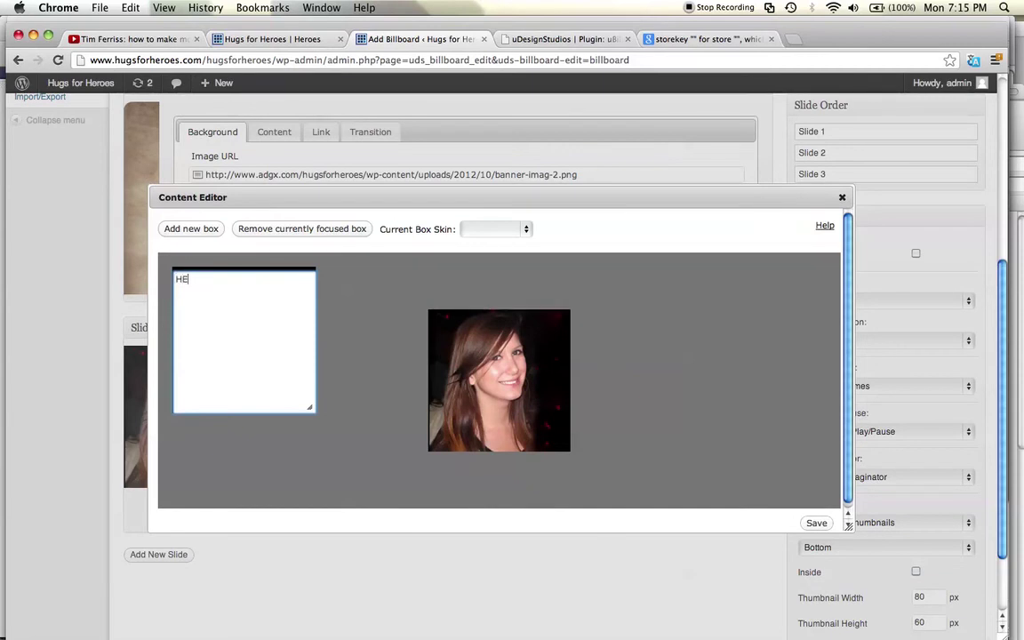
{"action": "type", "text": "LLOW"}
{"action": "key", "text": "BackSpace"}
{"action": "key", "text": "Return"}
{"action": "type", "text": "Thia "}
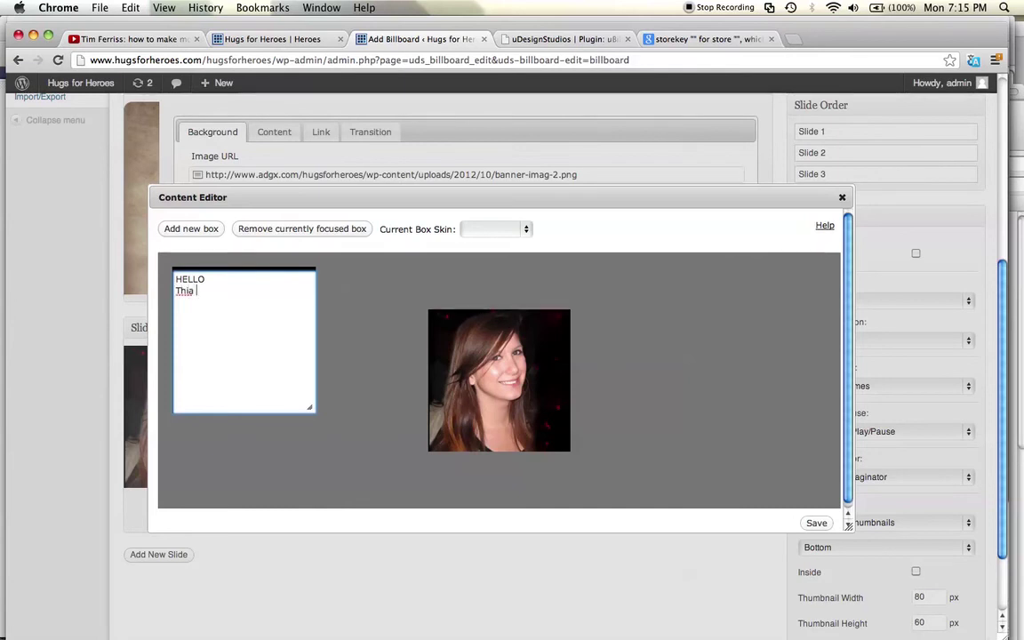
{"action": "type", "text": "week in ,......"}
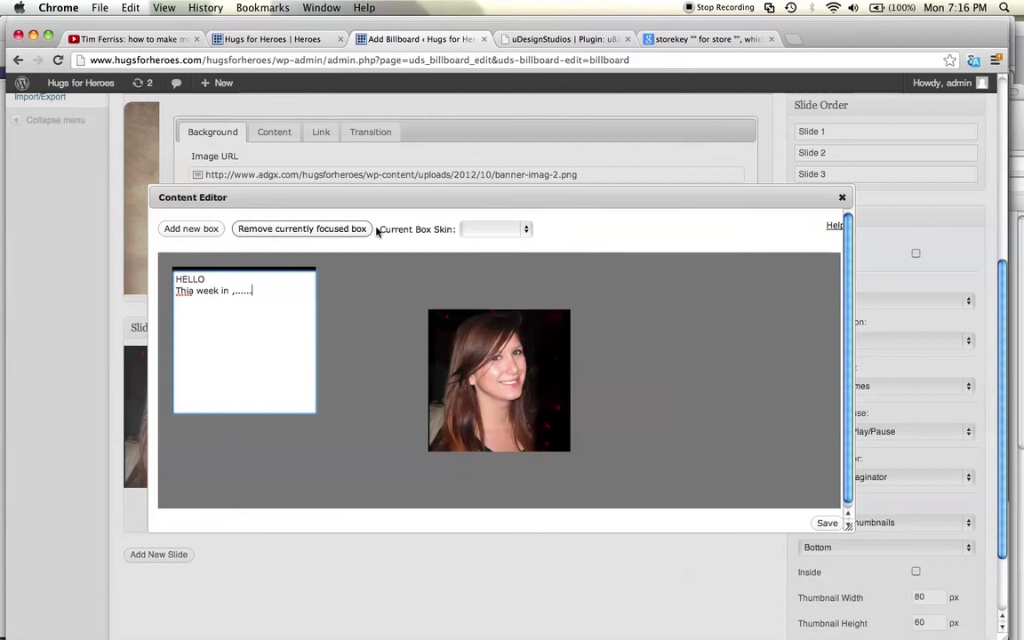
{"action": "left_click", "coordinate": [524, 231]}
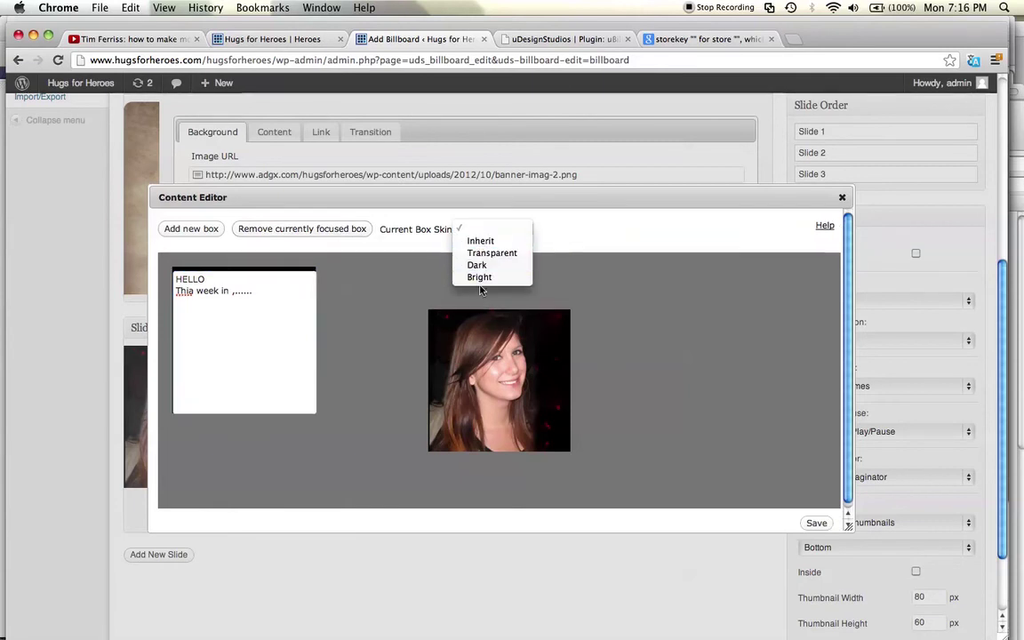
{"action": "left_click", "coordinate": [478, 265]}
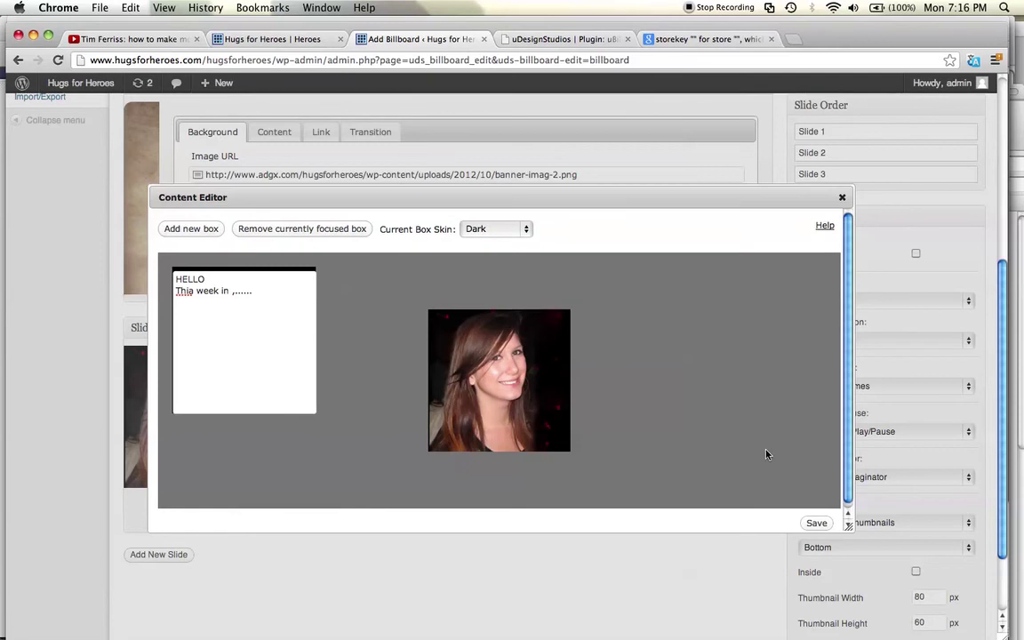
Step: Save Slide 3's text box content and look over its link and transition settings
{"action": "left_click", "coordinate": [815, 524]}
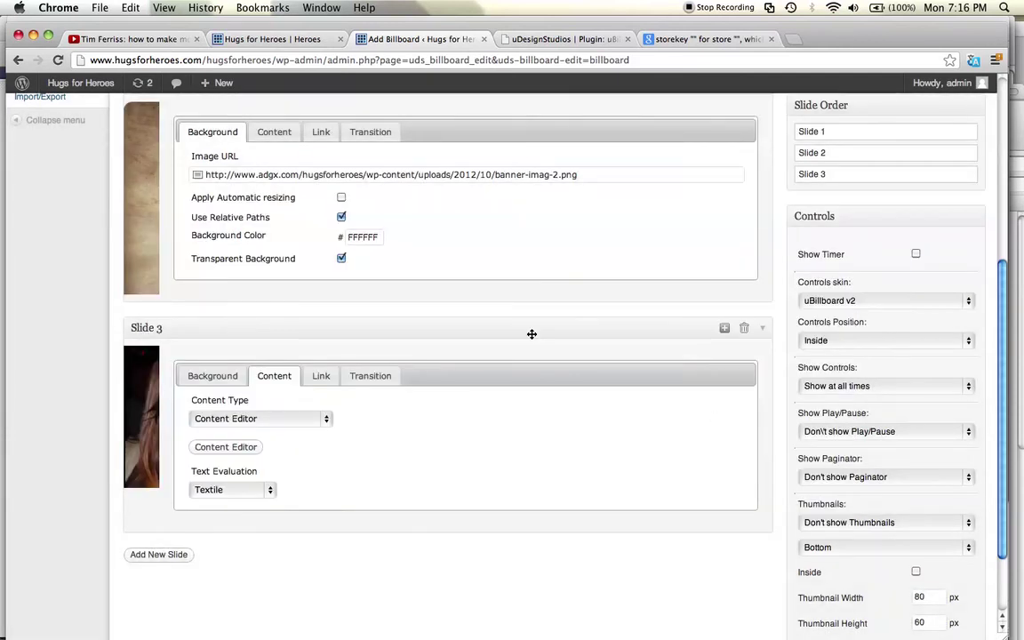
{"action": "left_click", "coordinate": [321, 376]}
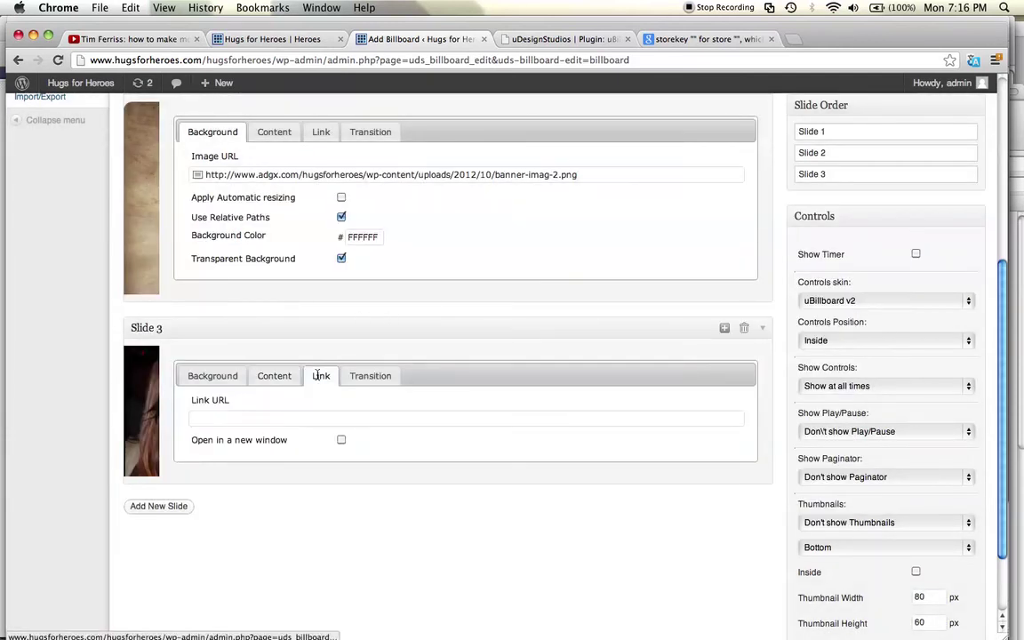
{"action": "left_click", "coordinate": [370, 378]}
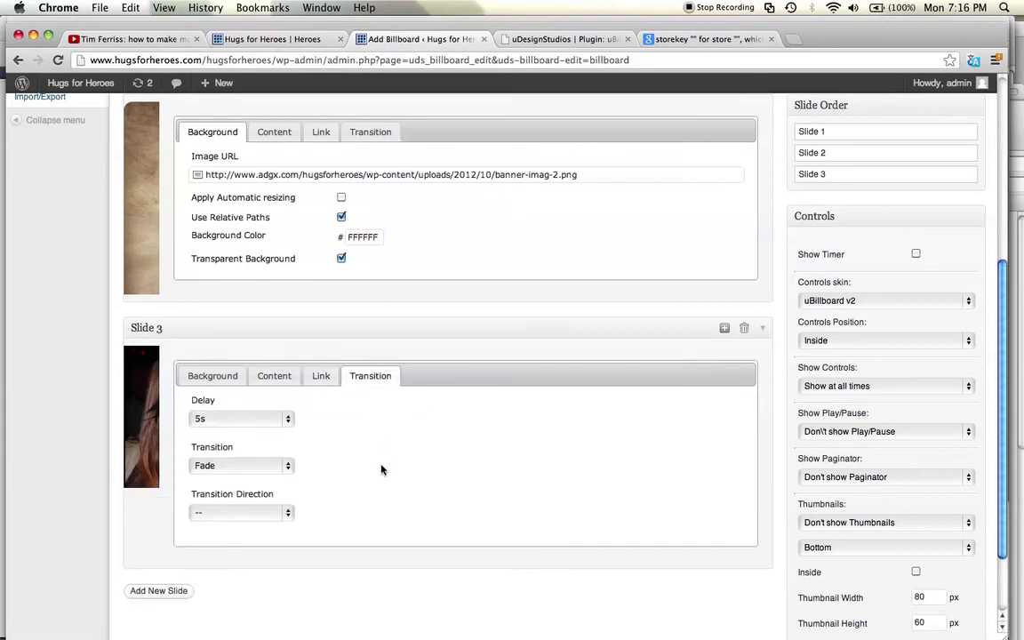
{"action": "left_click", "coordinate": [321, 376]}
{"action": "left_click", "coordinate": [193, 419]}
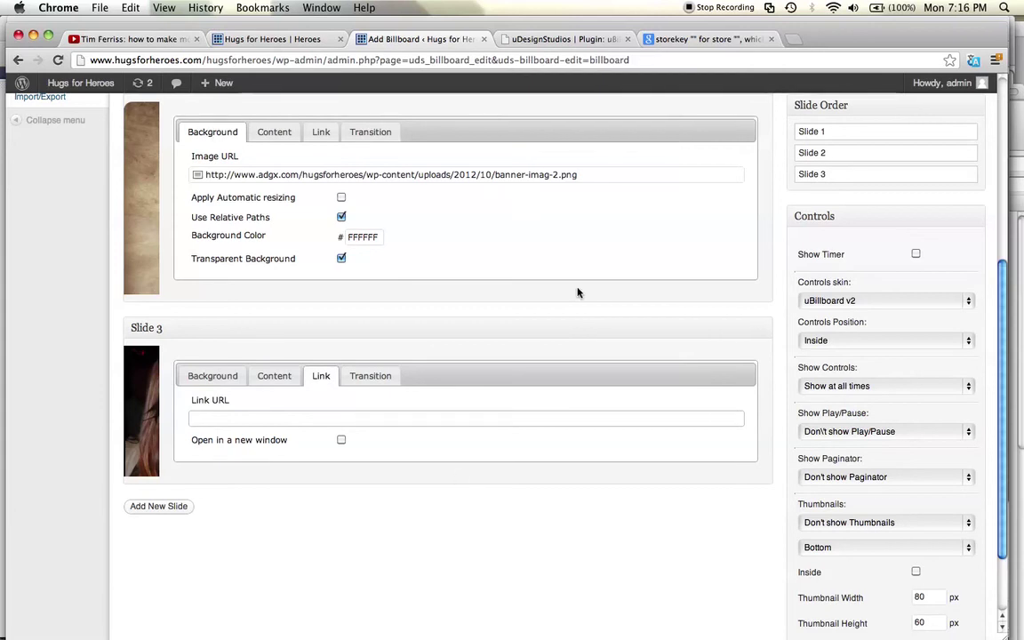
{"action": "left_click", "coordinate": [546, 39]}
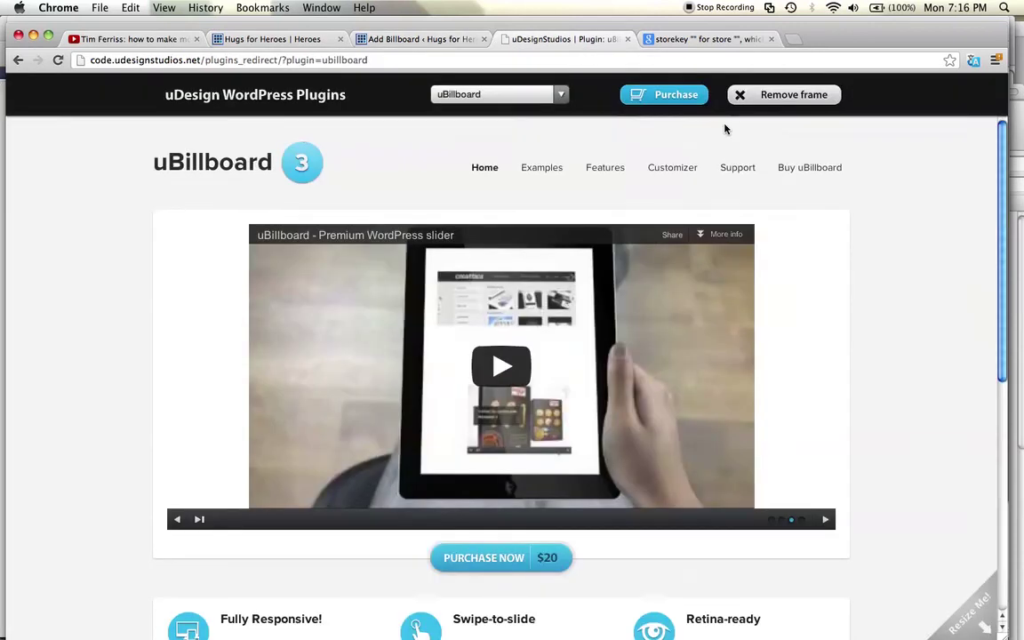
{"action": "left_click", "coordinate": [394, 56]}
{"action": "key", "text": "super+c"}
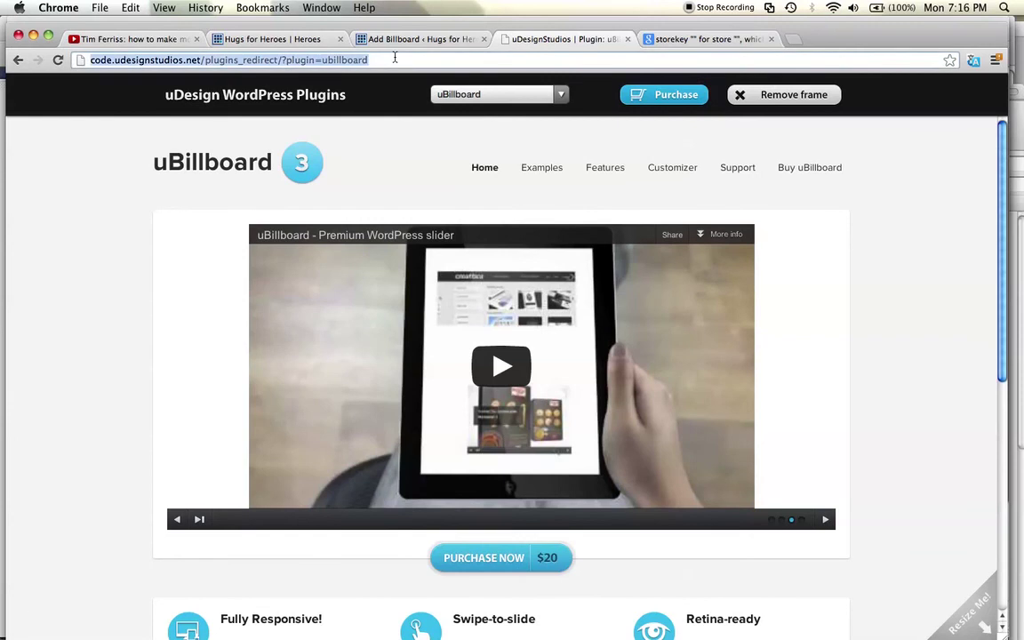
{"action": "left_click", "coordinate": [441, 41]}
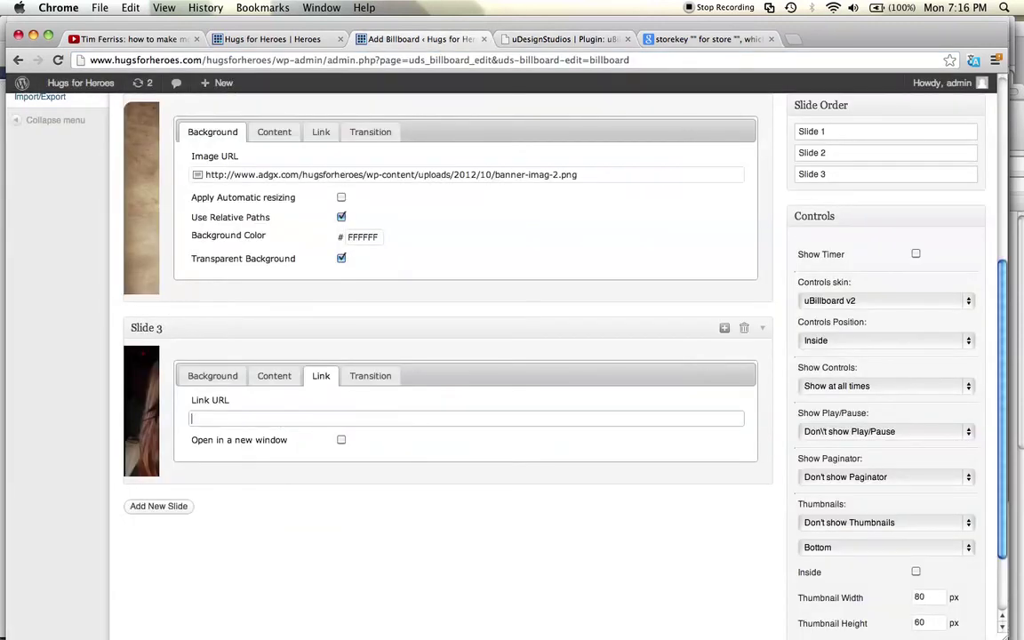
{"action": "key", "text": "super+v"}
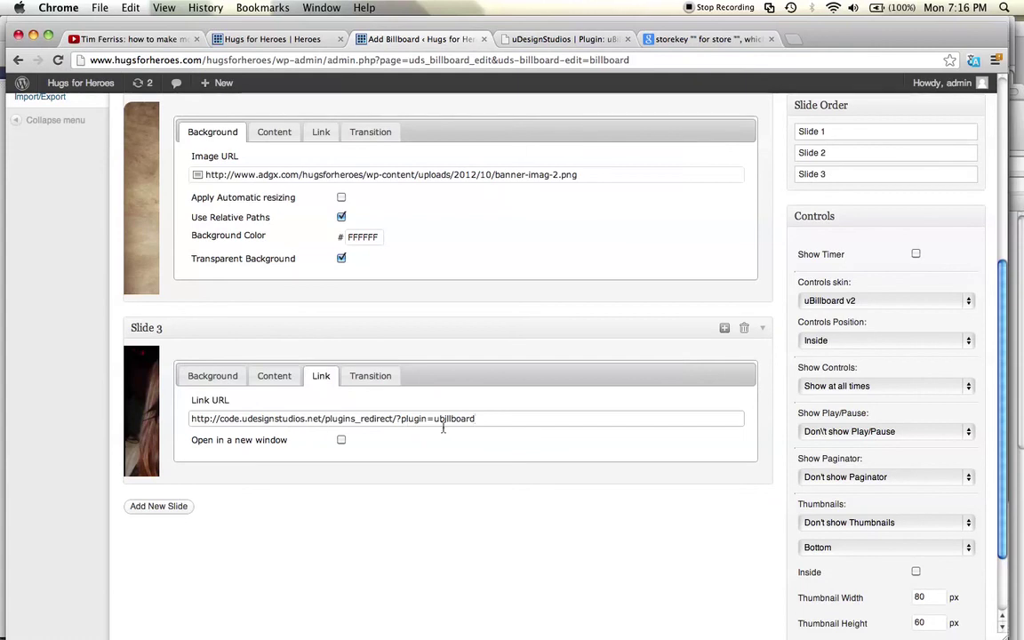
Step: Review Slide 3's transition settings and the available transition directions
{"action": "left_click", "coordinate": [370, 375]}
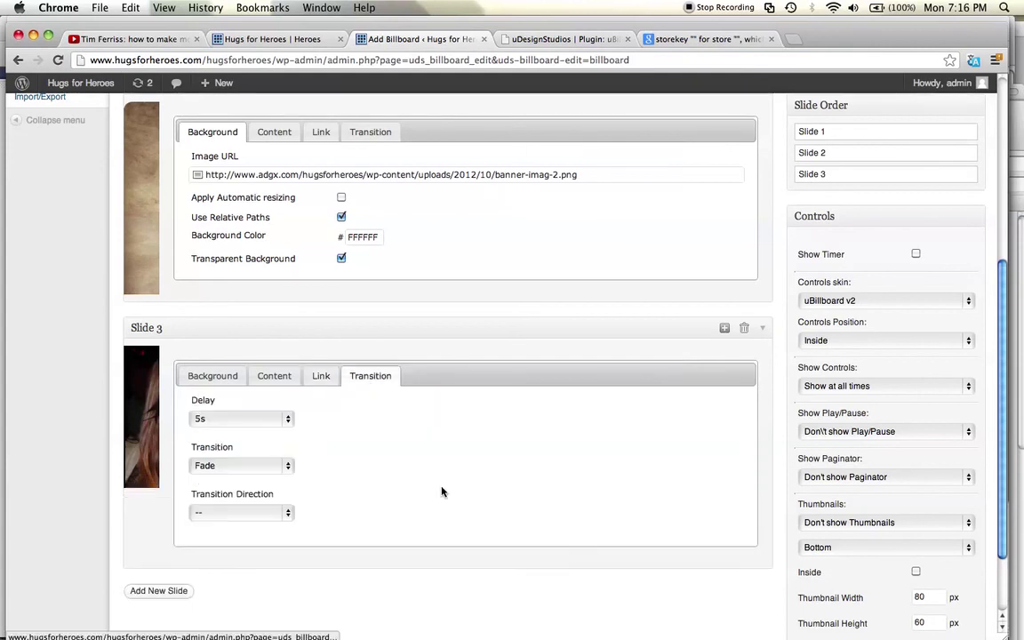
{"action": "left_click", "coordinate": [241, 513]}
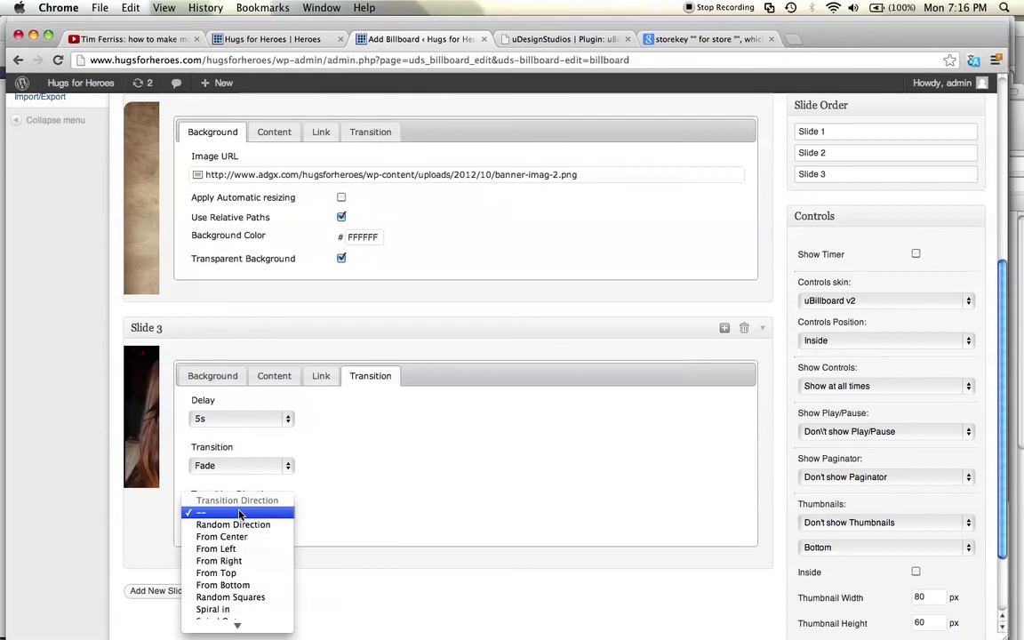
{"action": "left_click", "coordinate": [388, 509]}
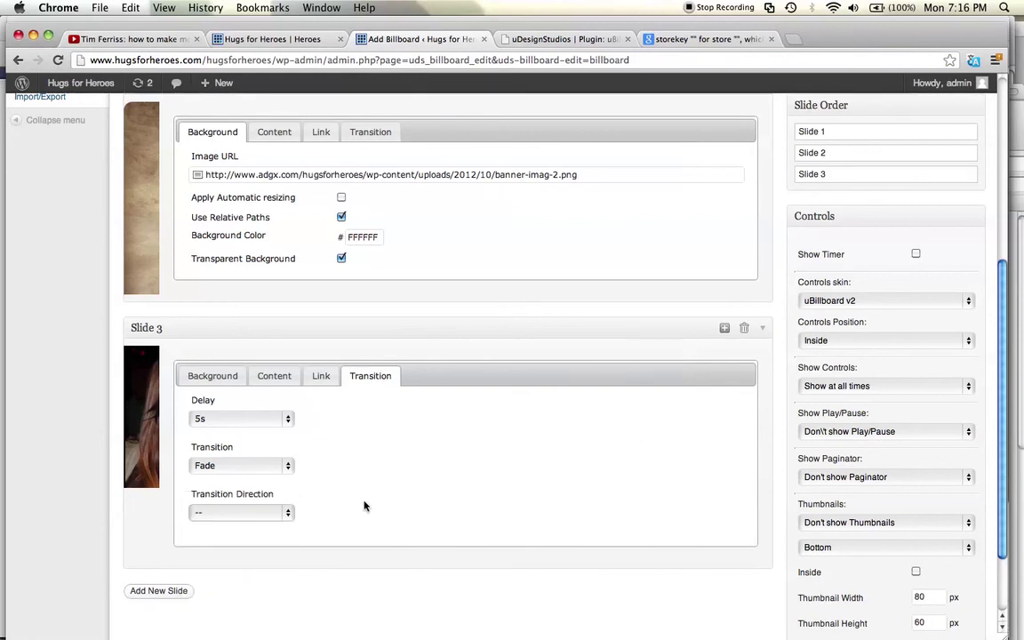
Step: Save the billboard and look over its slides in the editor
{"action": "mouse_move", "coordinate": [131, 555]}
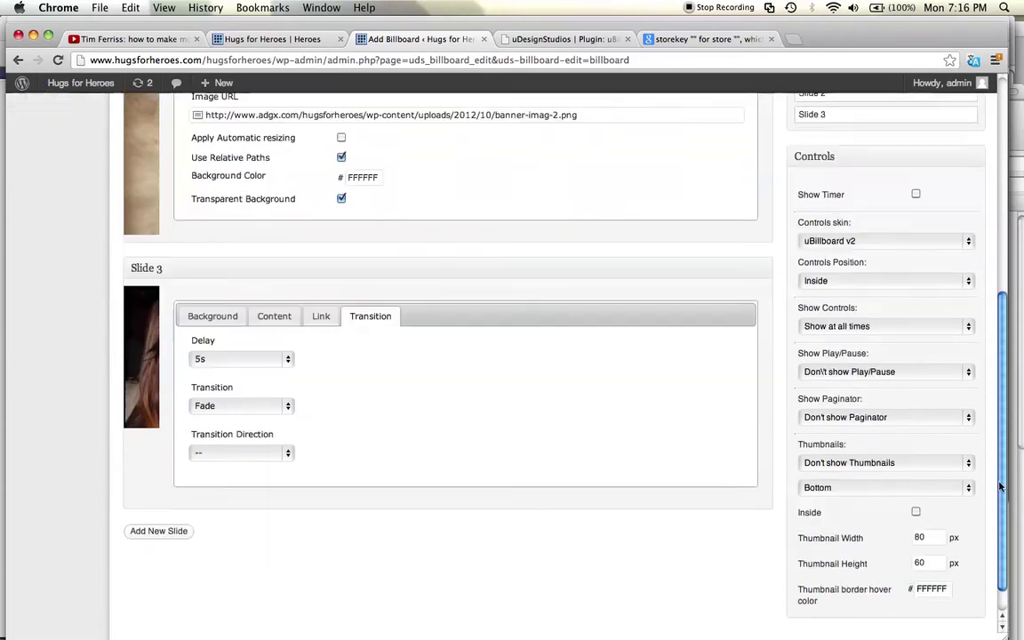
{"action": "scroll", "coordinate": [1001, 445], "scroll_direction": "up", "scroll_amount": 5}
{"action": "scroll", "coordinate": [1002, 255], "scroll_direction": "up", "scroll_amount": 1}
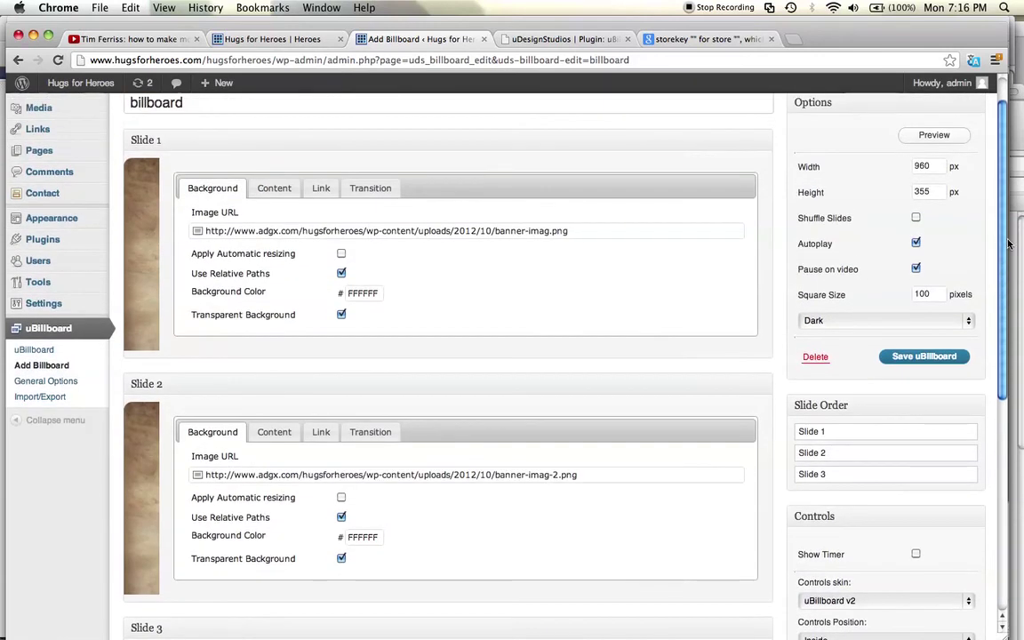
{"action": "left_click", "coordinate": [925, 357]}
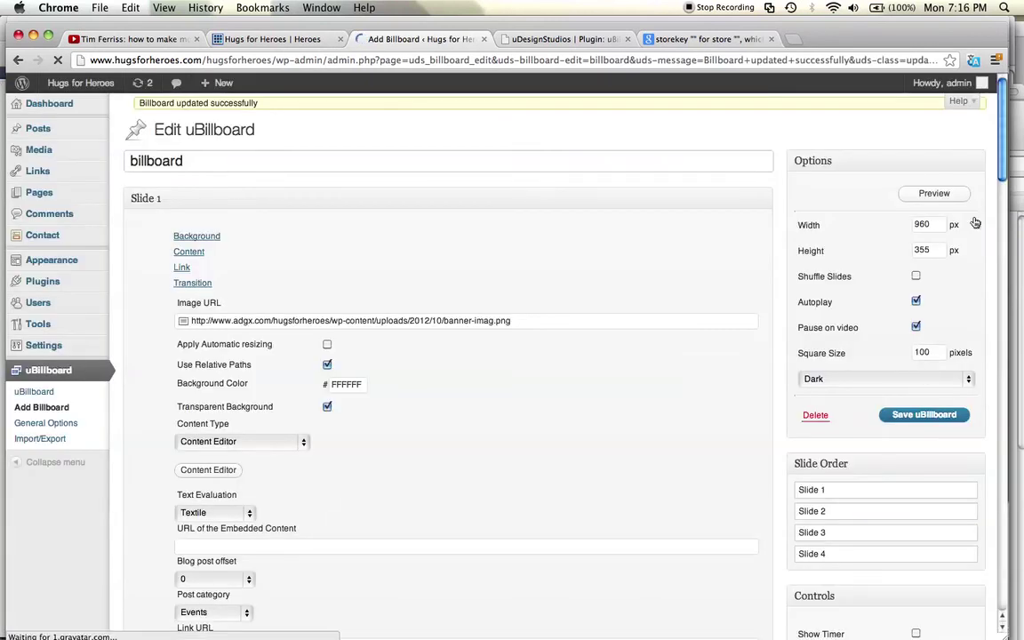
{"action": "scroll", "coordinate": [1002, 158], "scroll_direction": "down", "scroll_amount": 5}
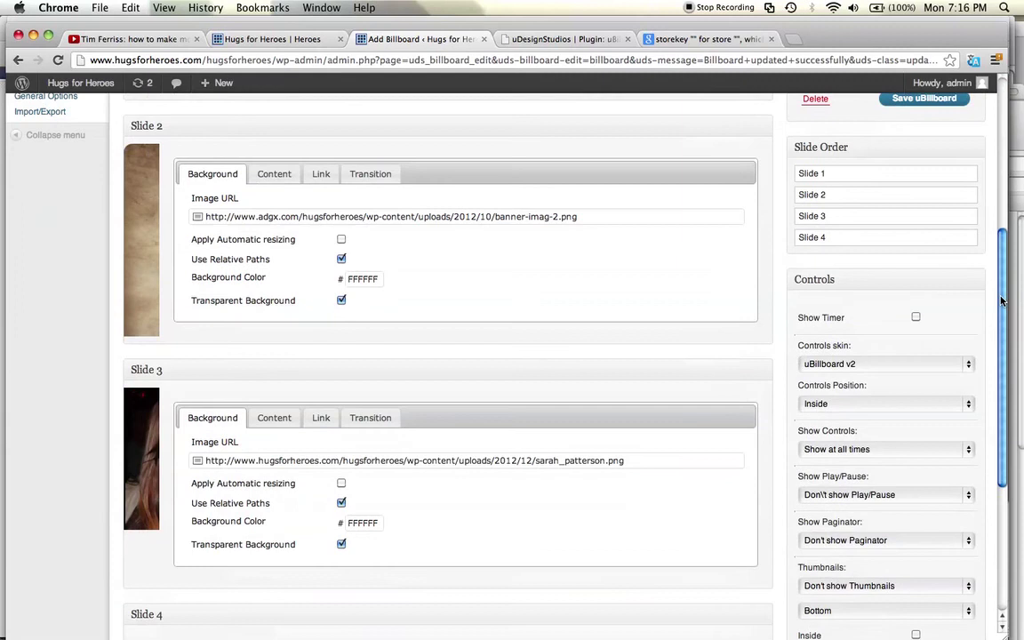
{"action": "scroll", "coordinate": [668, 195], "scroll_direction": "up", "scroll_amount": 5}
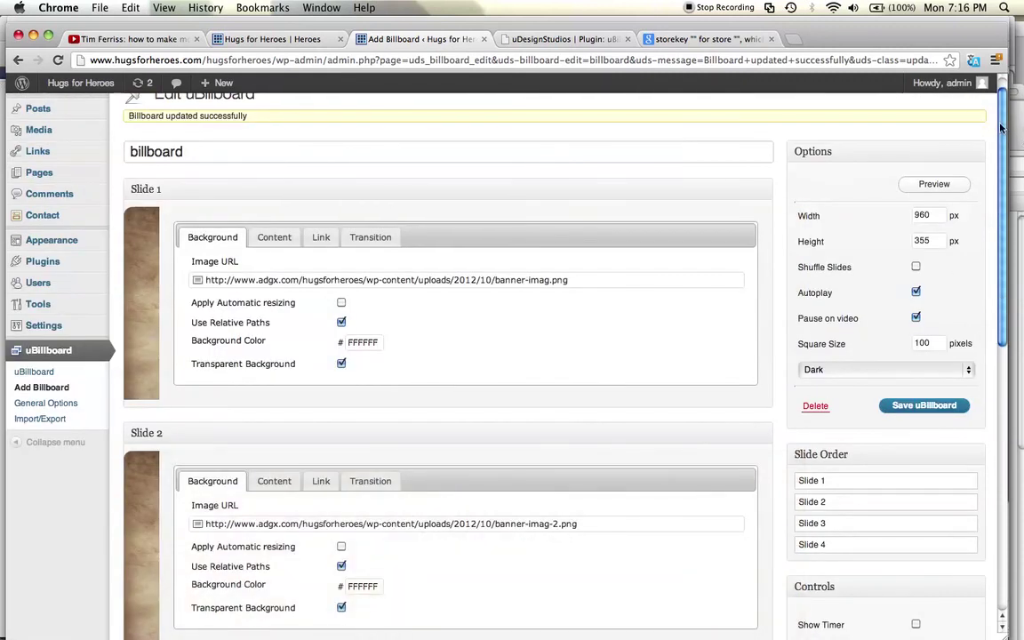
{"action": "scroll", "coordinate": [509, 367], "scroll_direction": "down", "scroll_amount": 5}
{"action": "mouse_move", "coordinate": [137, 382]}
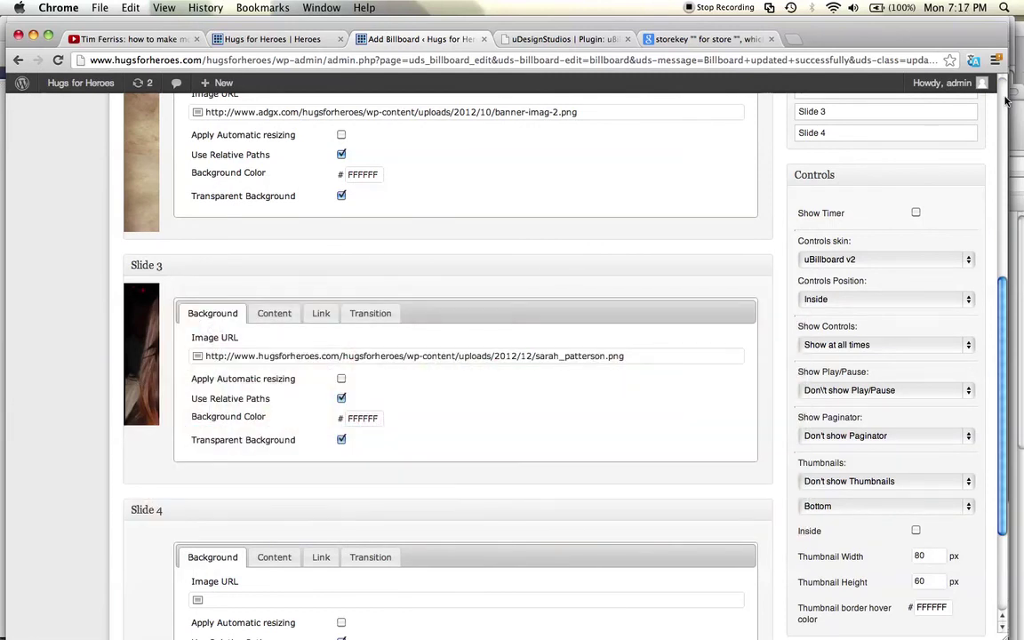
{"action": "scroll", "coordinate": [496, 103], "scroll_direction": "up", "scroll_amount": 10}
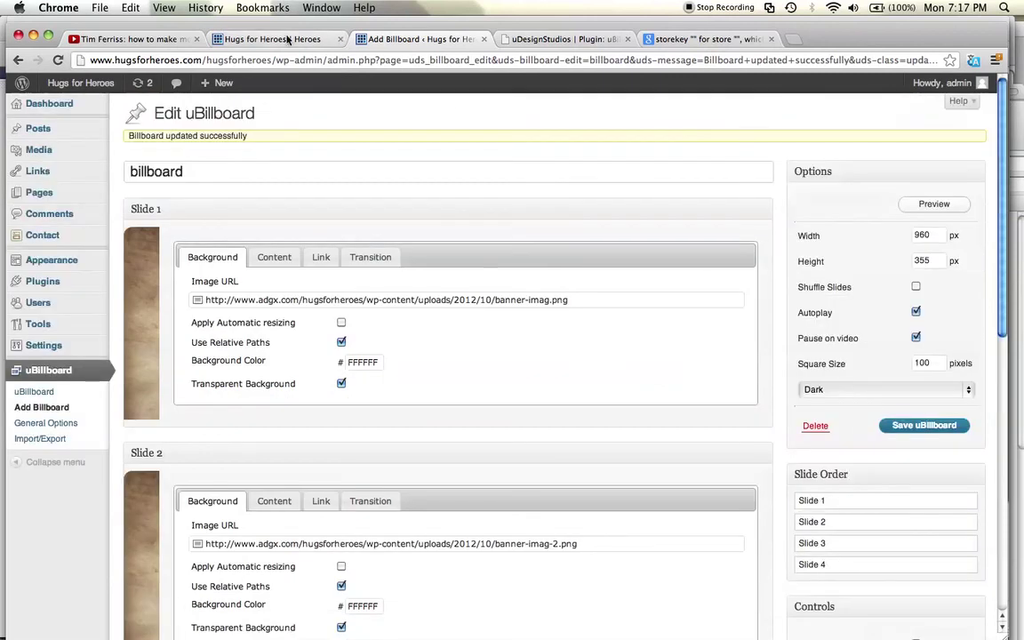
Step: Step through the live home page slider to the new slide, check its "HELLO" text and follow its link, comparing it with the uBillboard plugin page
{"action": "left_click", "coordinate": [281, 39]}
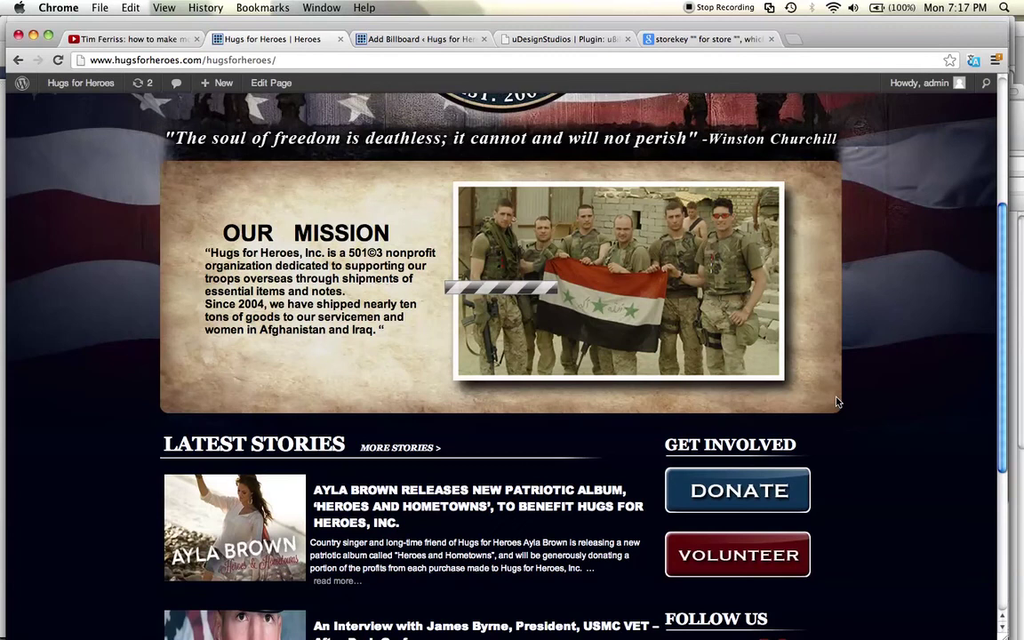
{"action": "left_click", "coordinate": [818, 288]}
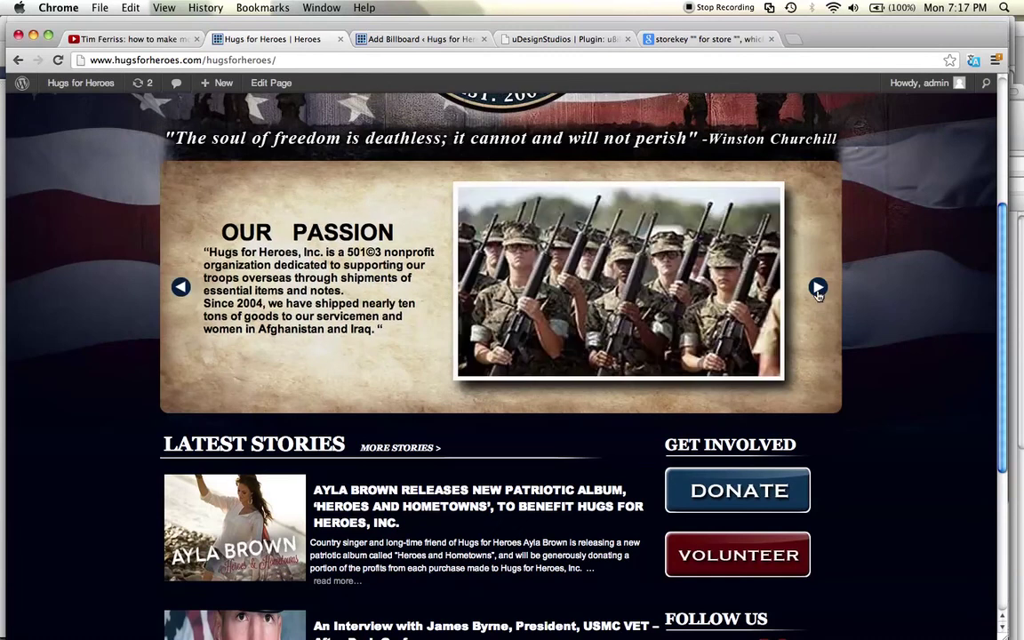
{"action": "left_click", "coordinate": [819, 288]}
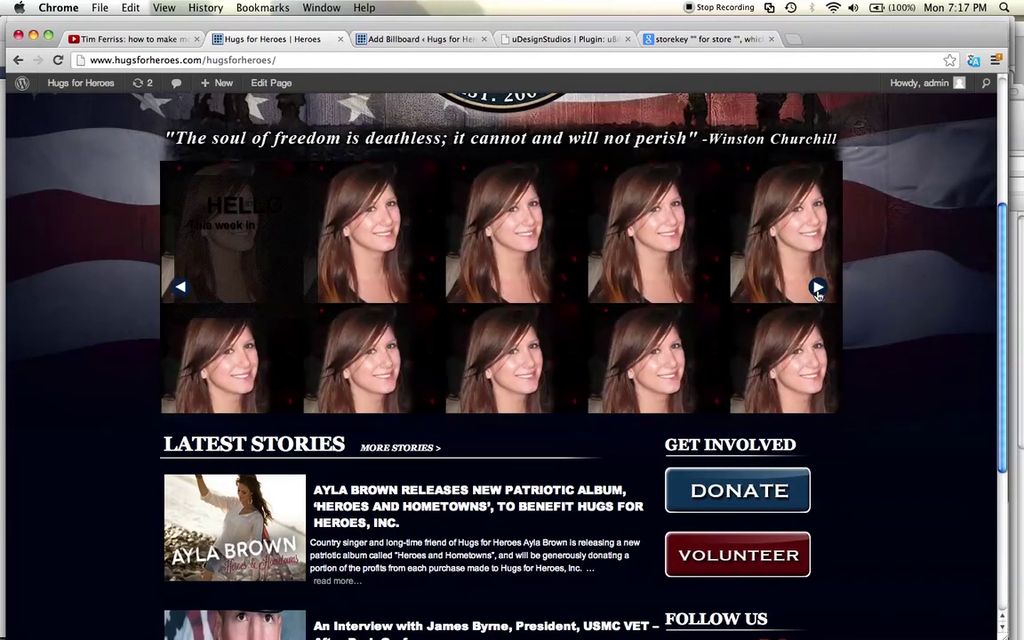
{"action": "left_click", "coordinate": [818, 289]}
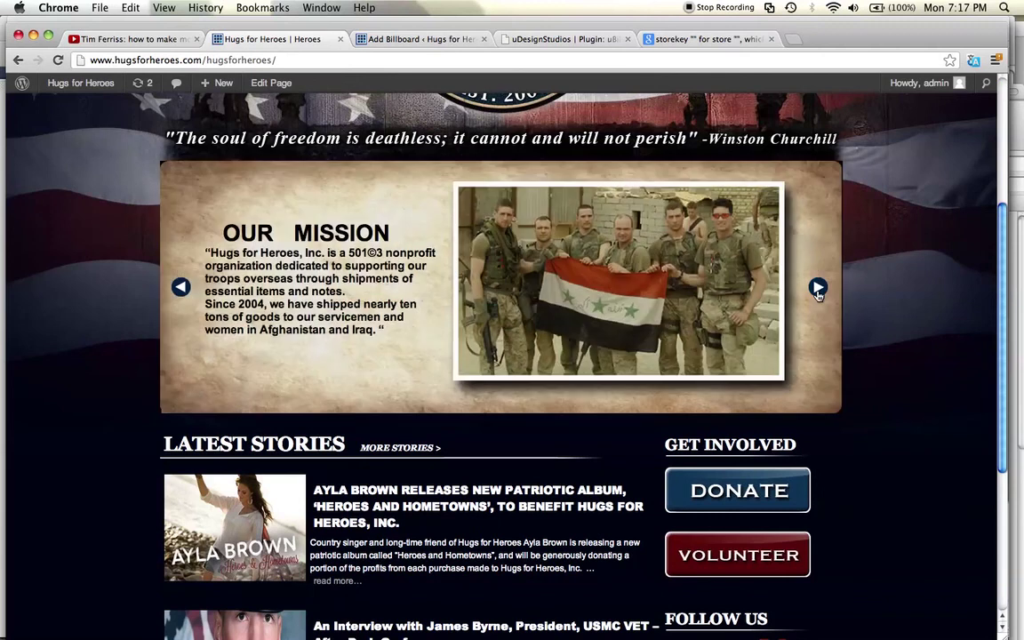
{"action": "left_click", "coordinate": [180, 287]}
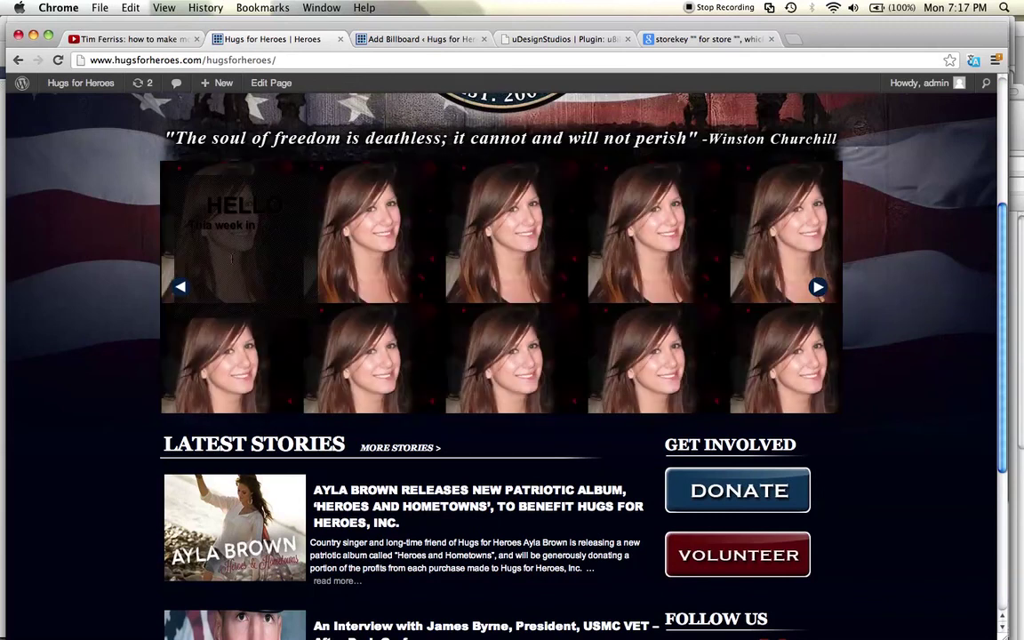
{"action": "left_click_drag", "start_coordinate": [205, 199], "coordinate": [204, 228]}
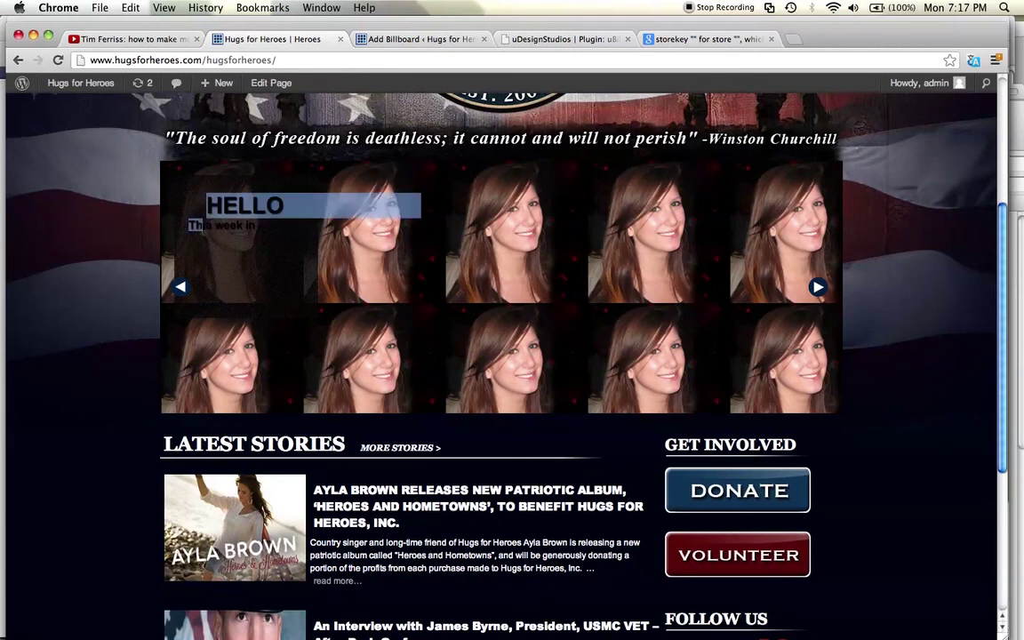
{"action": "left_click", "coordinate": [195, 223]}
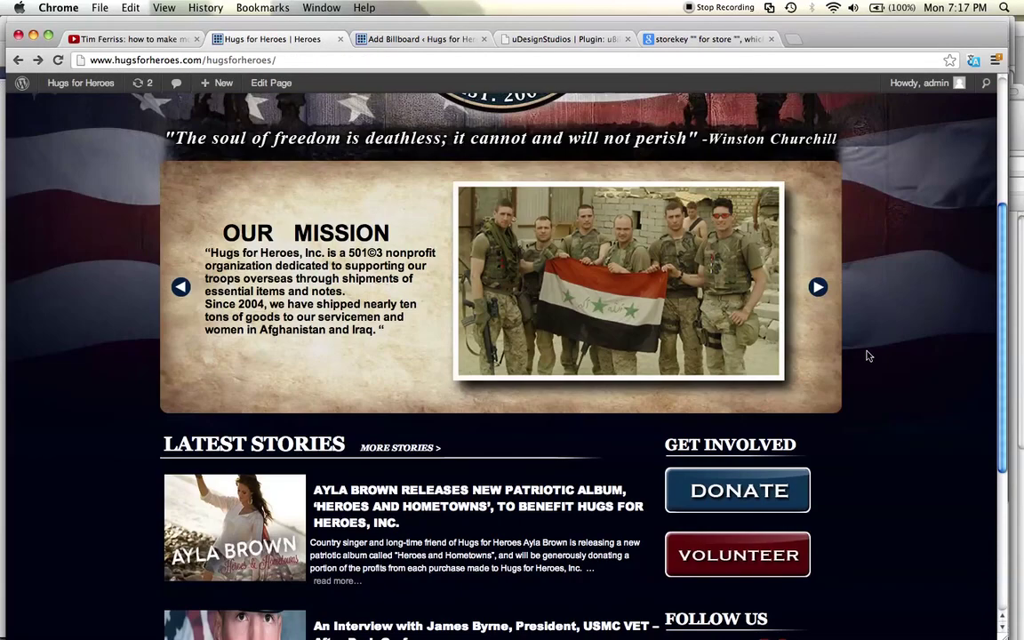
{"action": "left_click", "coordinate": [549, 38]}
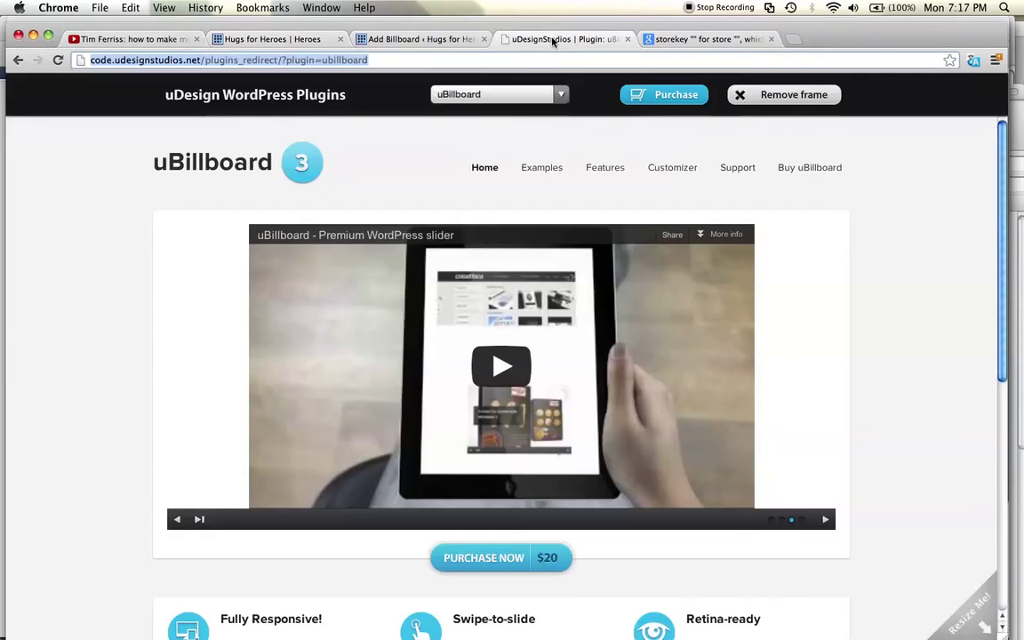
Step: Delete Slide 3, the one with the portrait background, from the billboard and save the billboard
{"action": "left_click", "coordinate": [432, 39]}
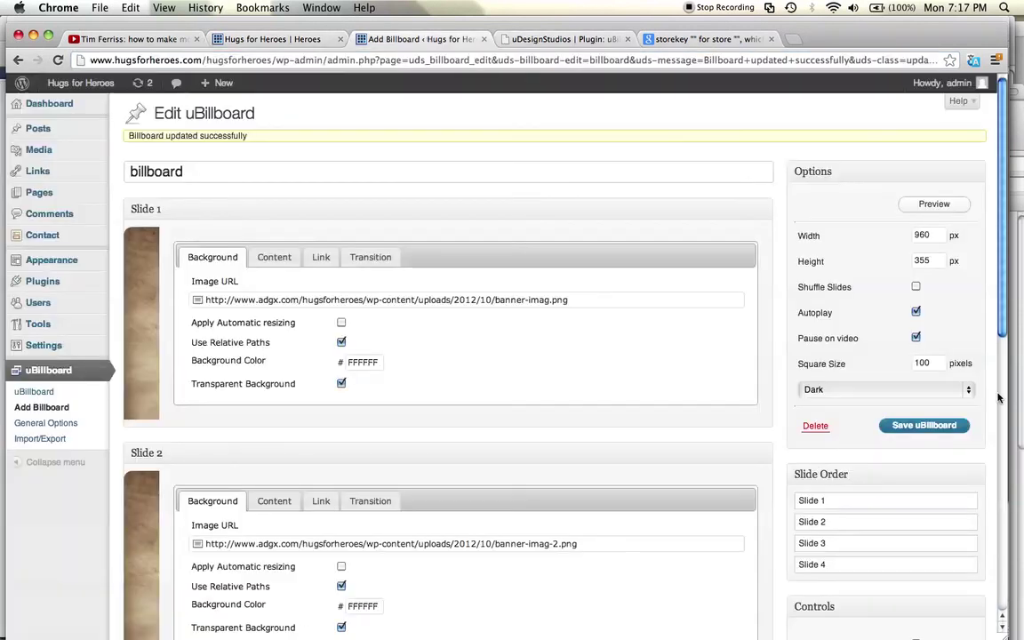
{"action": "left_click_drag", "start_coordinate": [1001, 332], "coordinate": [1000, 545]}
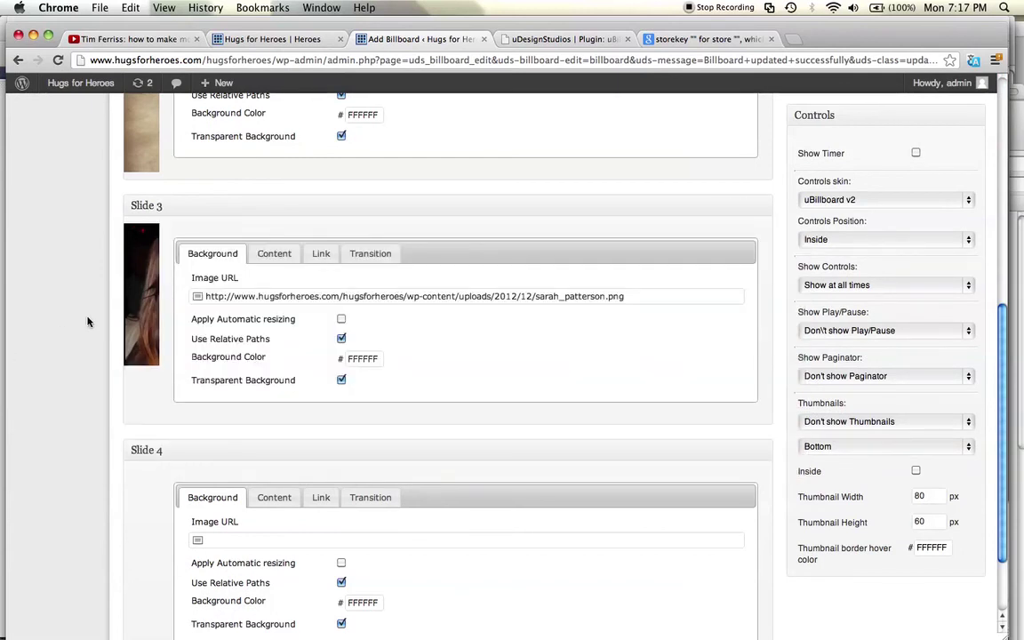
{"action": "mouse_move", "coordinate": [142, 293]}
{"action": "left_click", "coordinate": [744, 205]}
{"action": "left_click", "coordinate": [635, 233]}
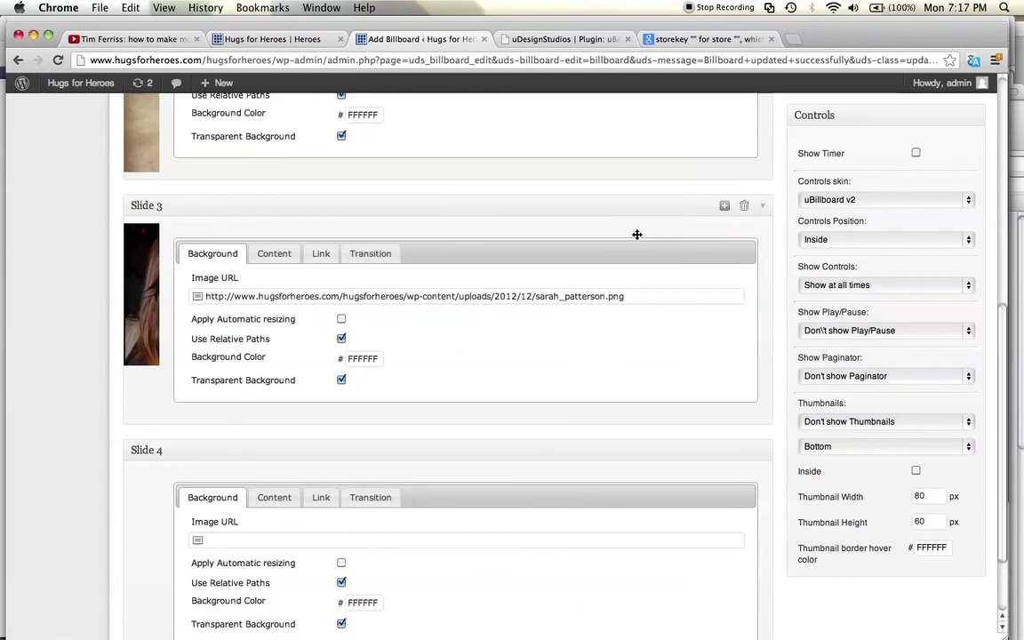
{"action": "left_click_drag", "start_coordinate": [1002, 394], "coordinate": [1002, 136]}
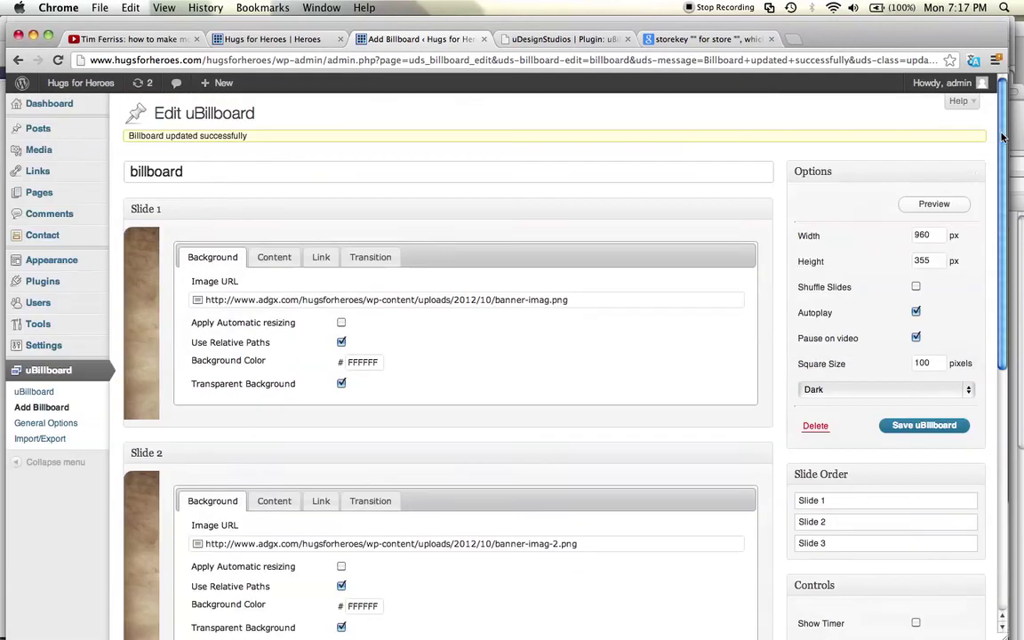
{"action": "left_click", "coordinate": [920, 424]}
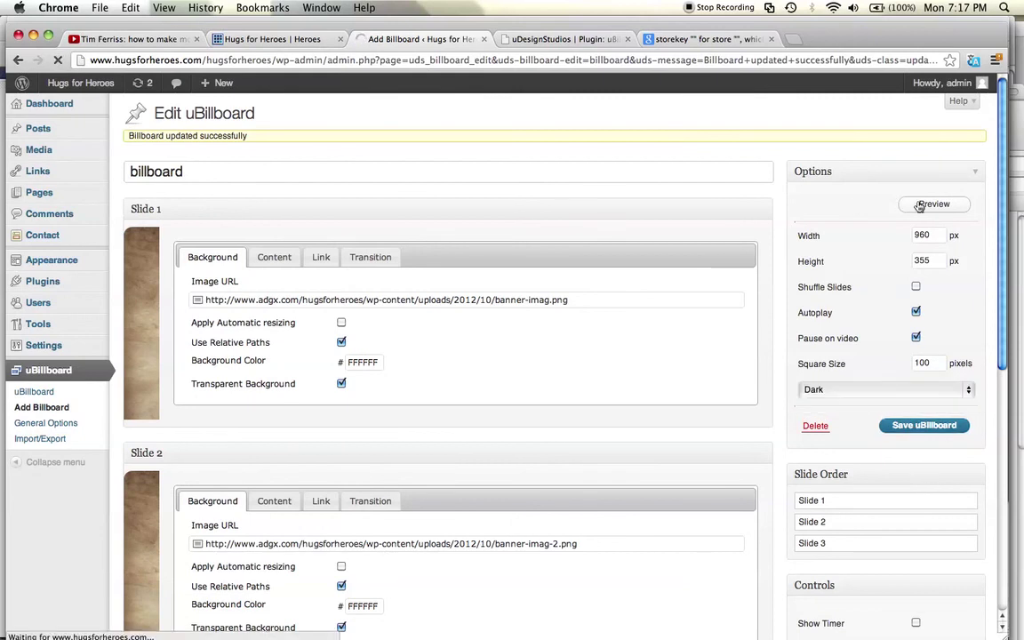